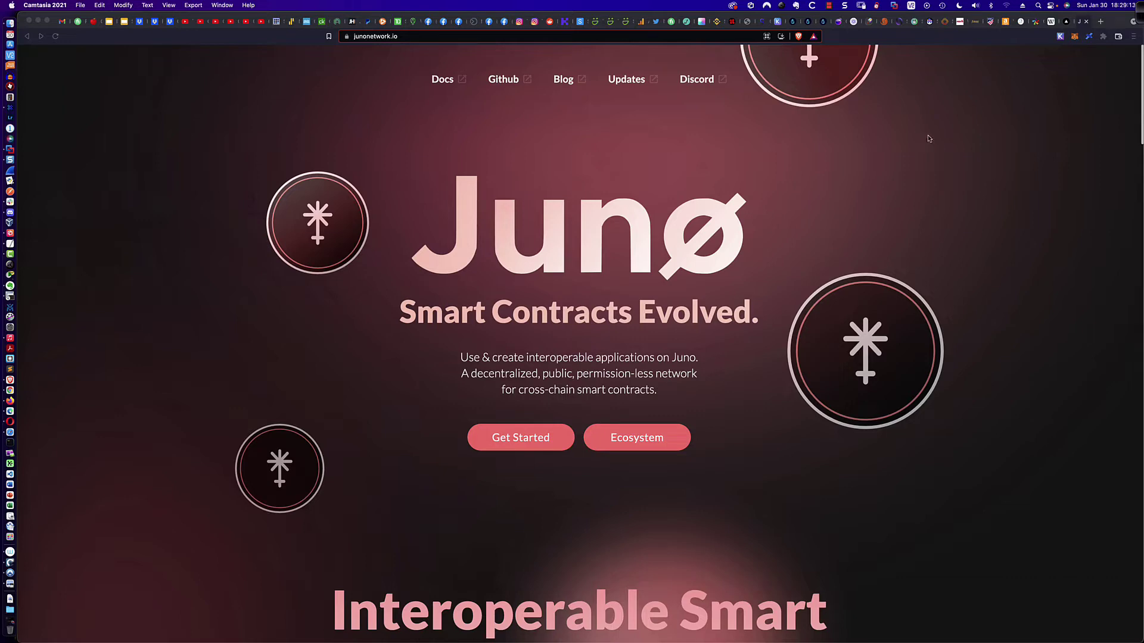
scroll(928, 139, "down", 2)
scroll(929, 138, "down", 2)
scroll(928, 138, "down", 2)
scroll(929, 139, "down", 2)
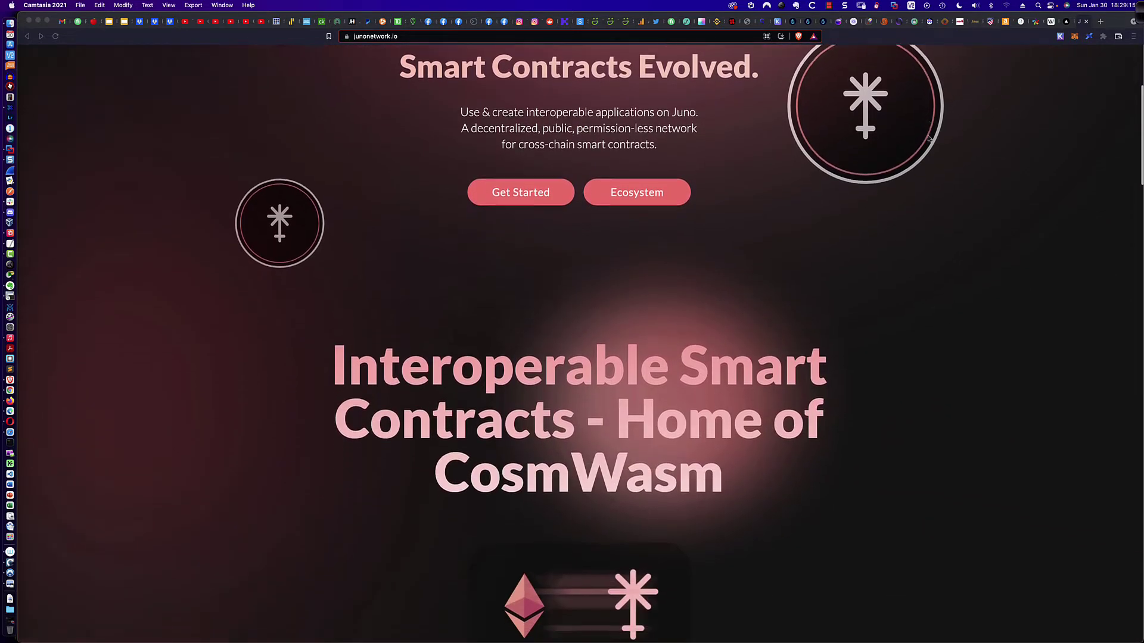
scroll(929, 139, "down", 3)
scroll(928, 139, "down", 2)
scroll(928, 139, "down", 2)
scroll(928, 138, "down", 2)
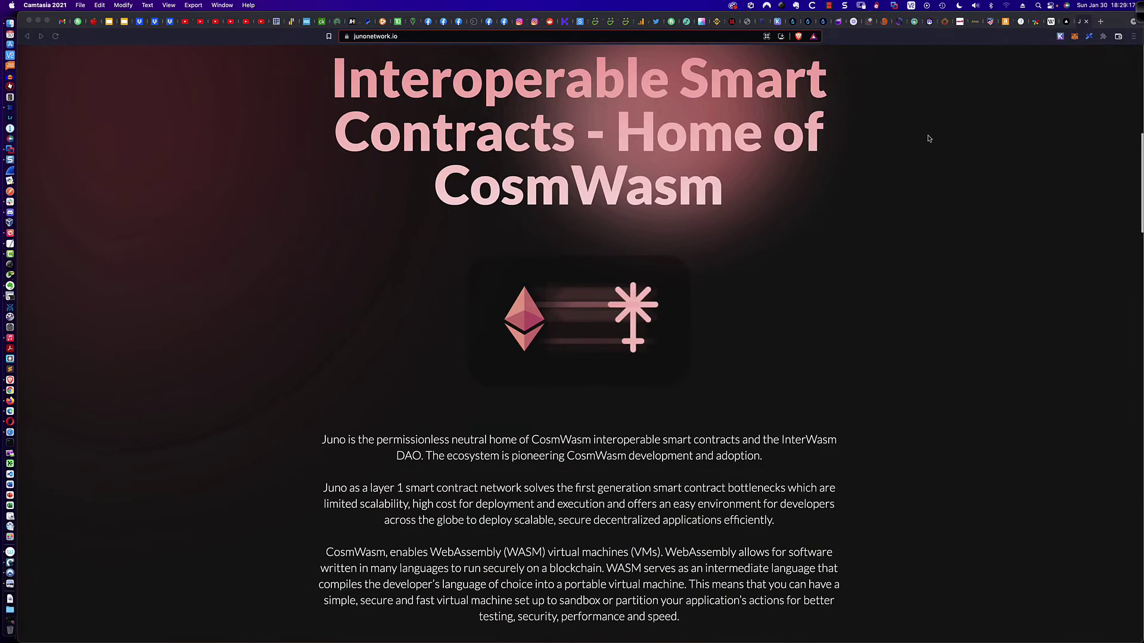
scroll(929, 138, "down", 2)
scroll(929, 139, "down", 1)
scroll(929, 138, "down", 2)
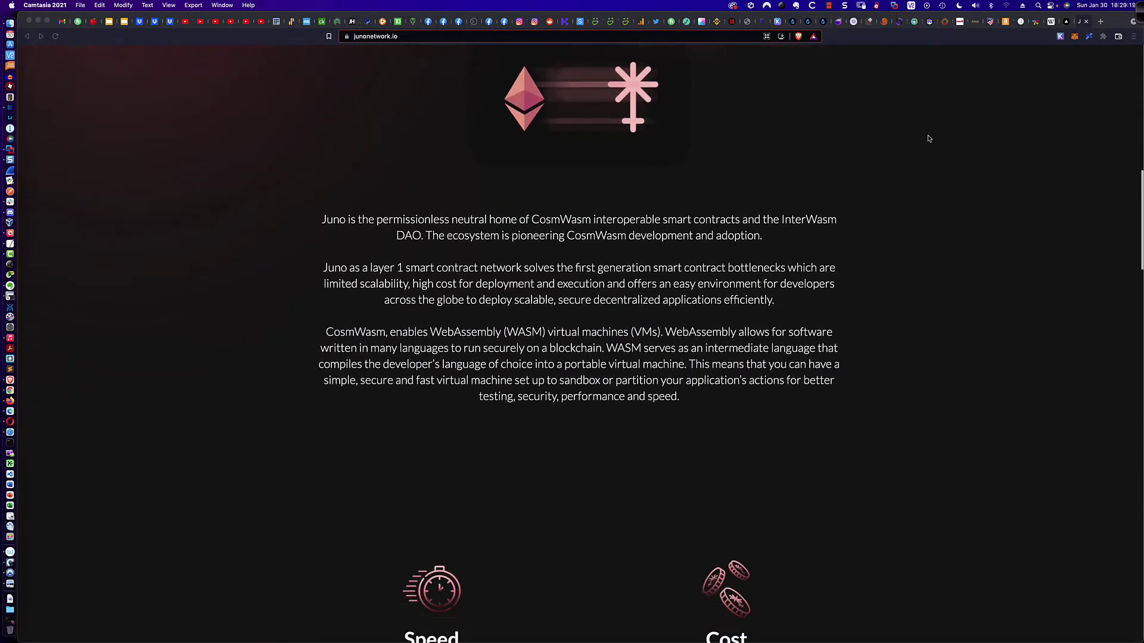
scroll(928, 138, "down", 2)
scroll(928, 138, "down", 3)
scroll(928, 138, "down", 1)
scroll(929, 139, "down", 1)
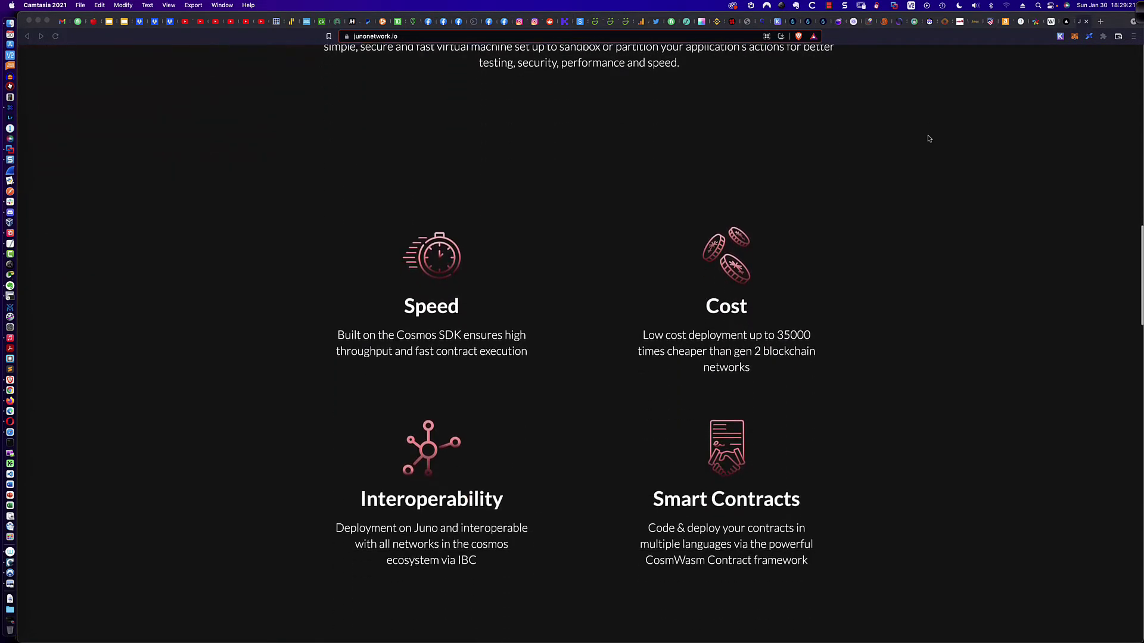
scroll(929, 138, "down", 1)
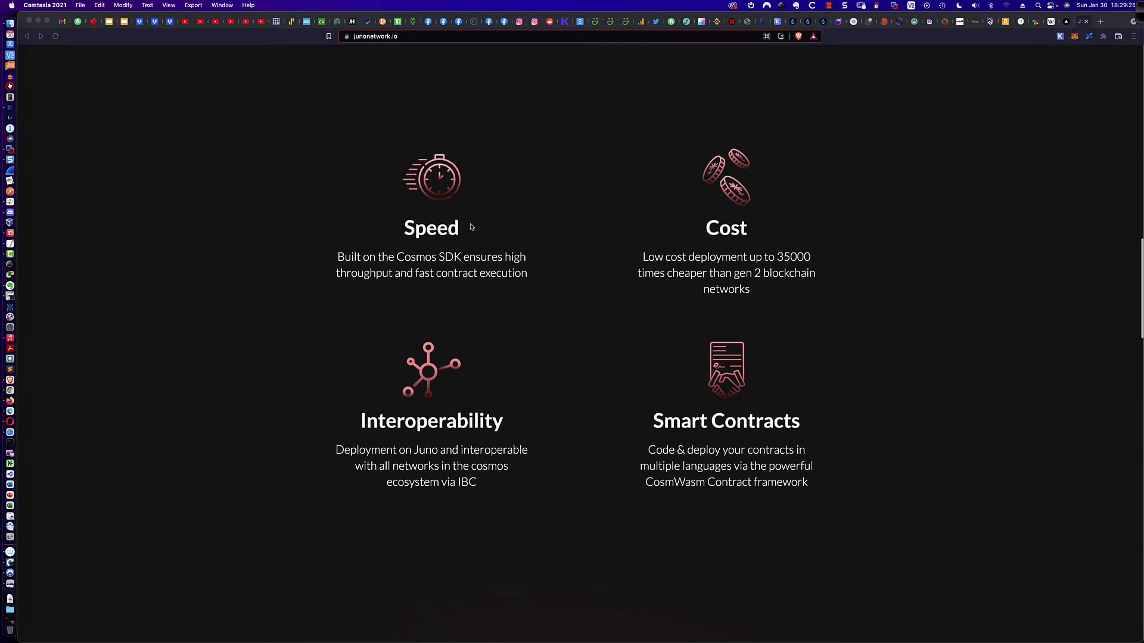
left_click(409, 259)
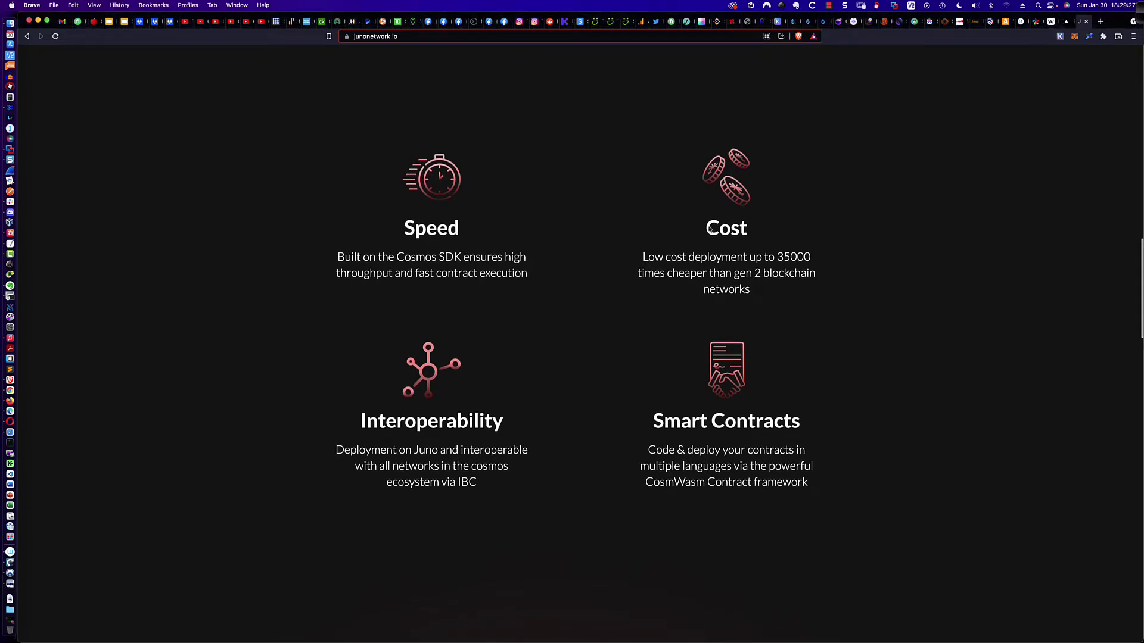
scroll(920, 191, "up", 10)
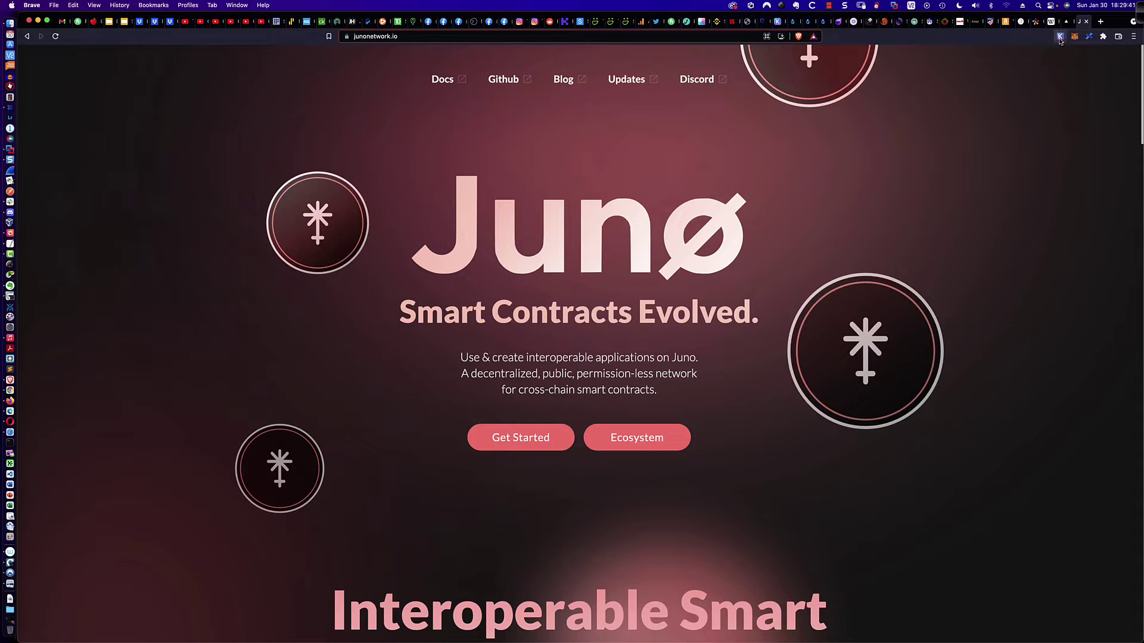
Check the Cosmos wallet balance in Keplr, then return to the Osmosis trading page
left_click(1060, 37)
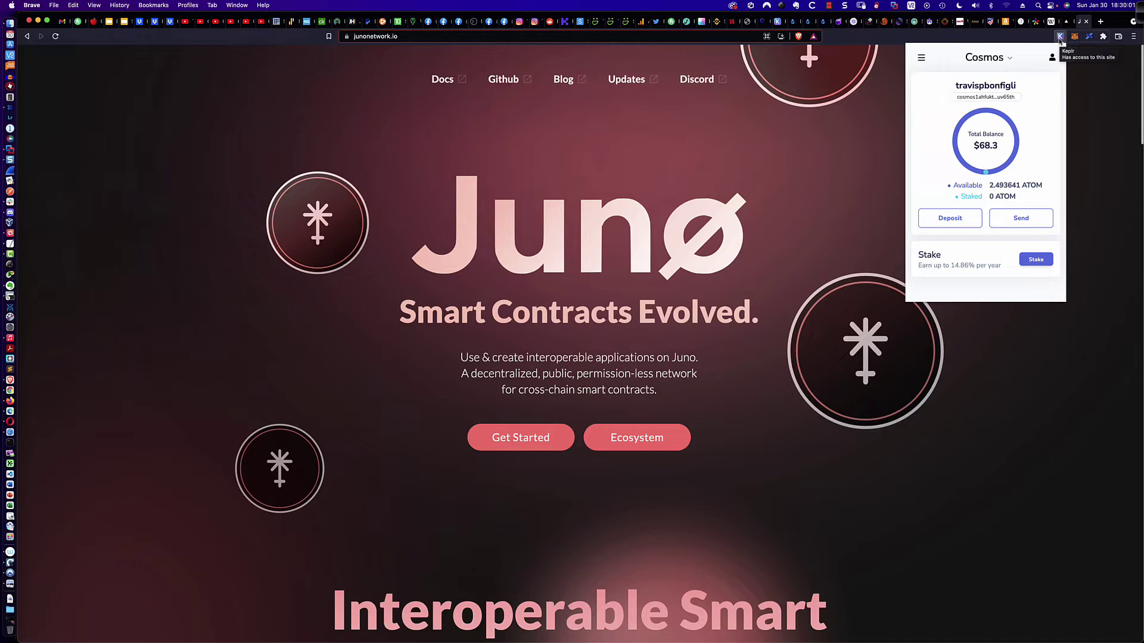
left_click(865, 134)
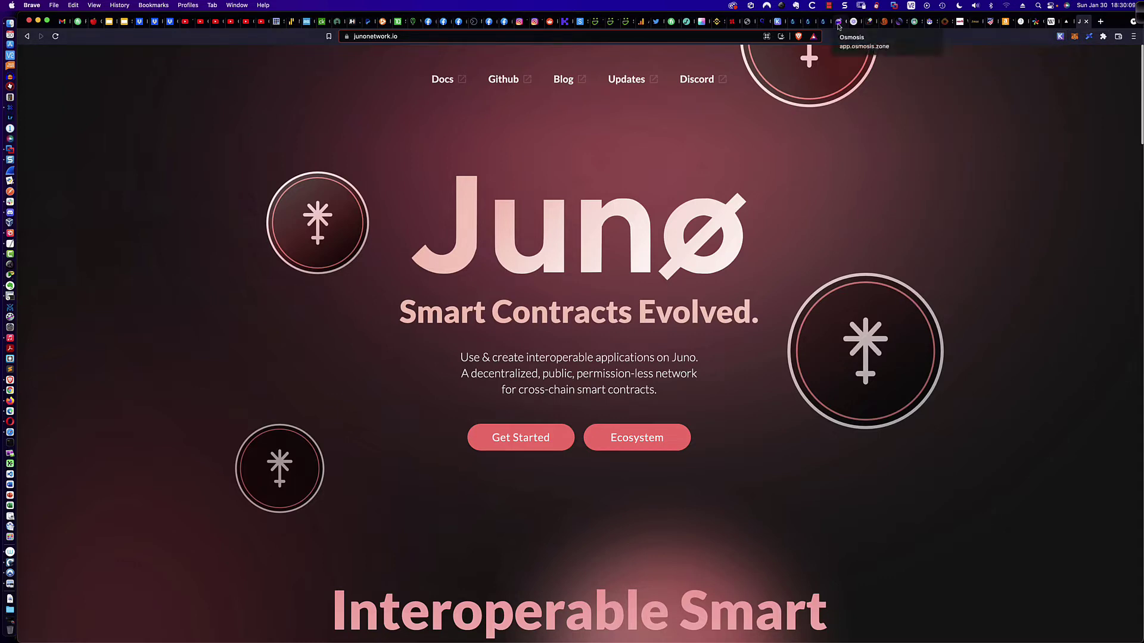
left_click(839, 23)
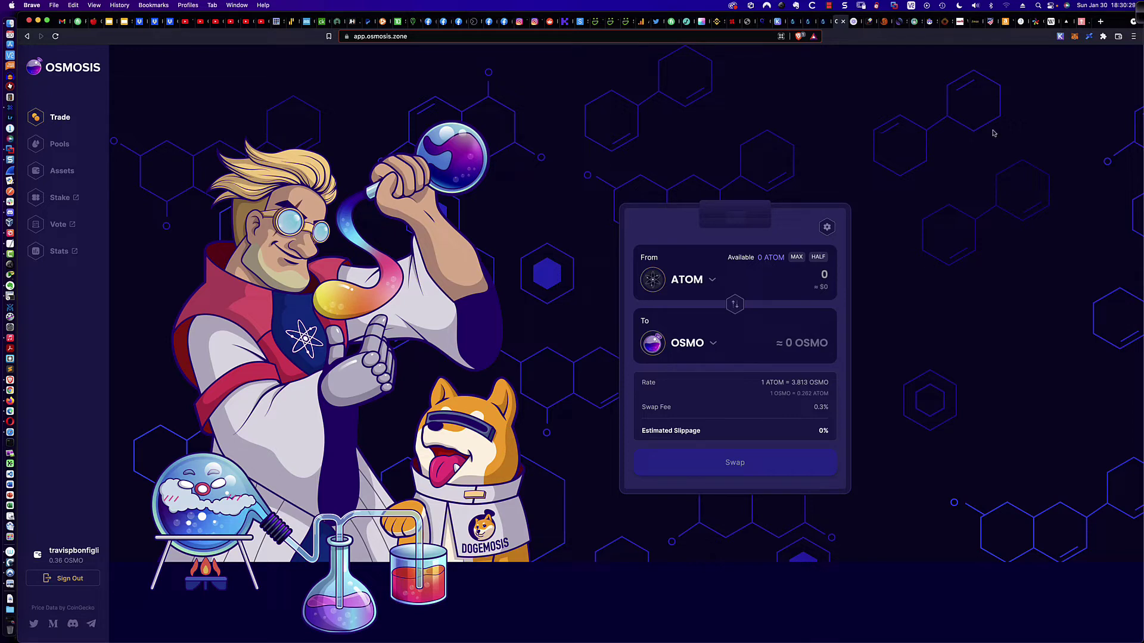
Recheck the Keplr balance, then start the Cosmos Hub ATOM deposit from the Assets page
left_click(1060, 36)
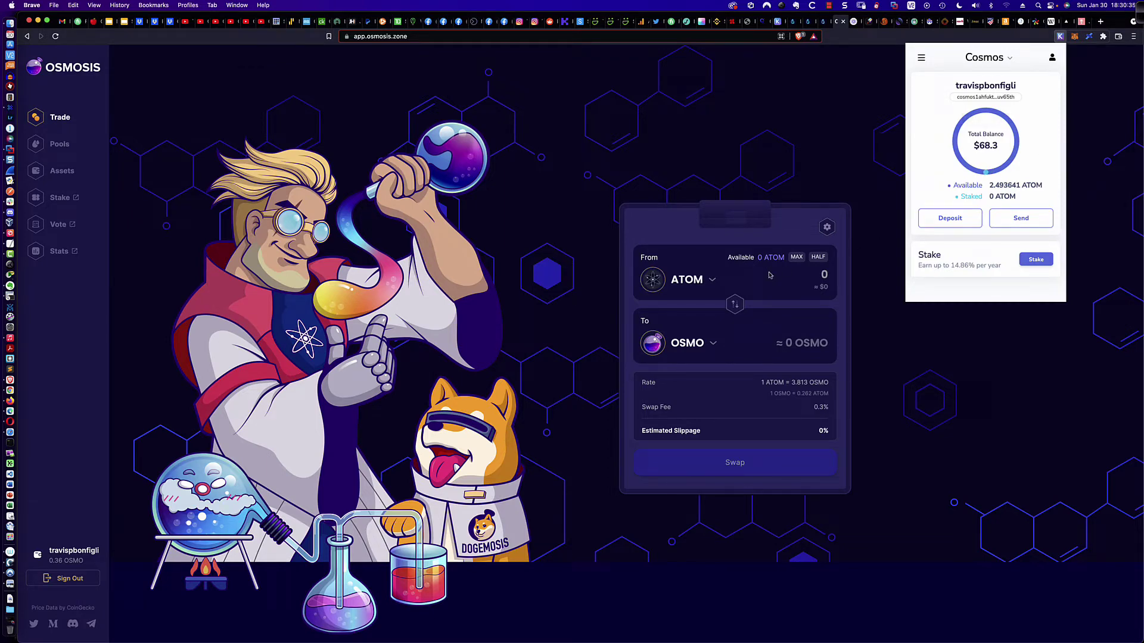
left_click(541, 277)
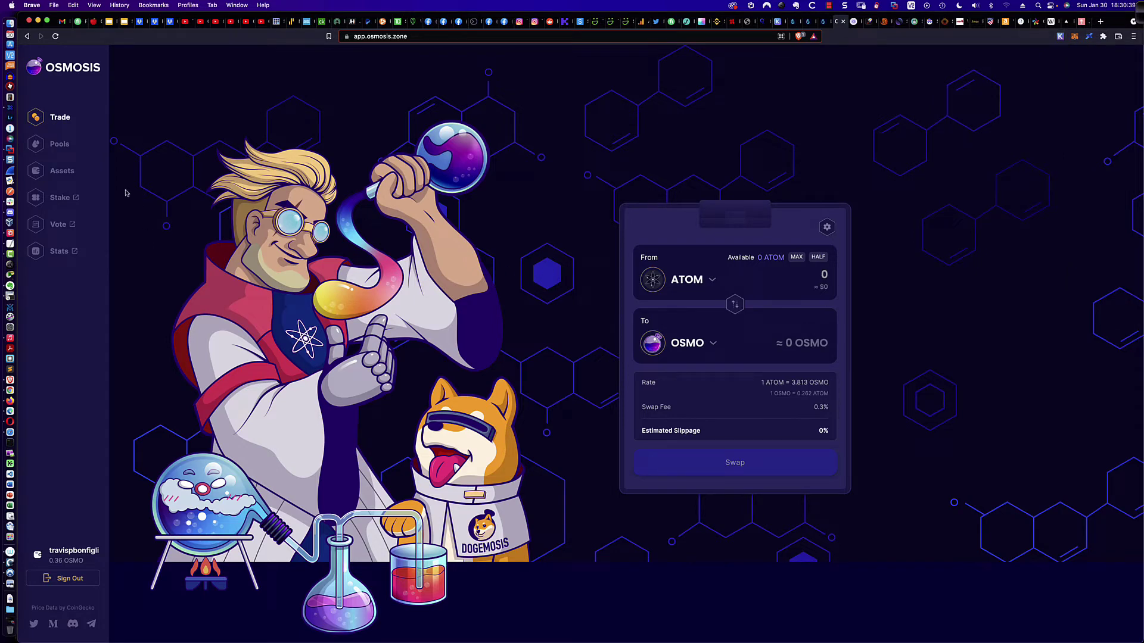
left_click(62, 171)
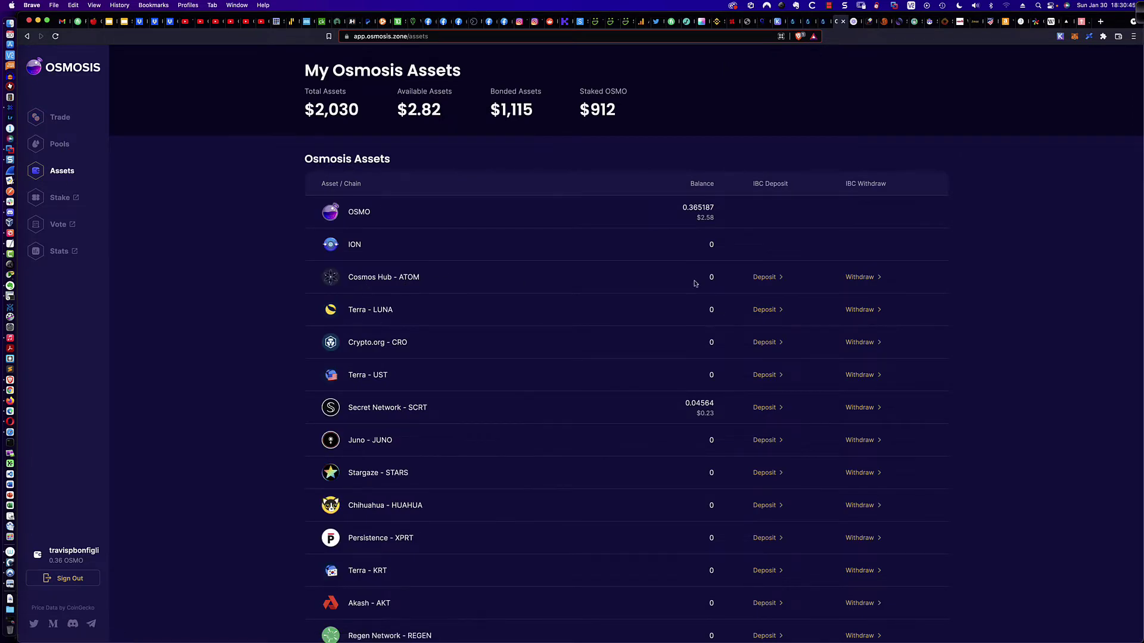
left_click(764, 280)
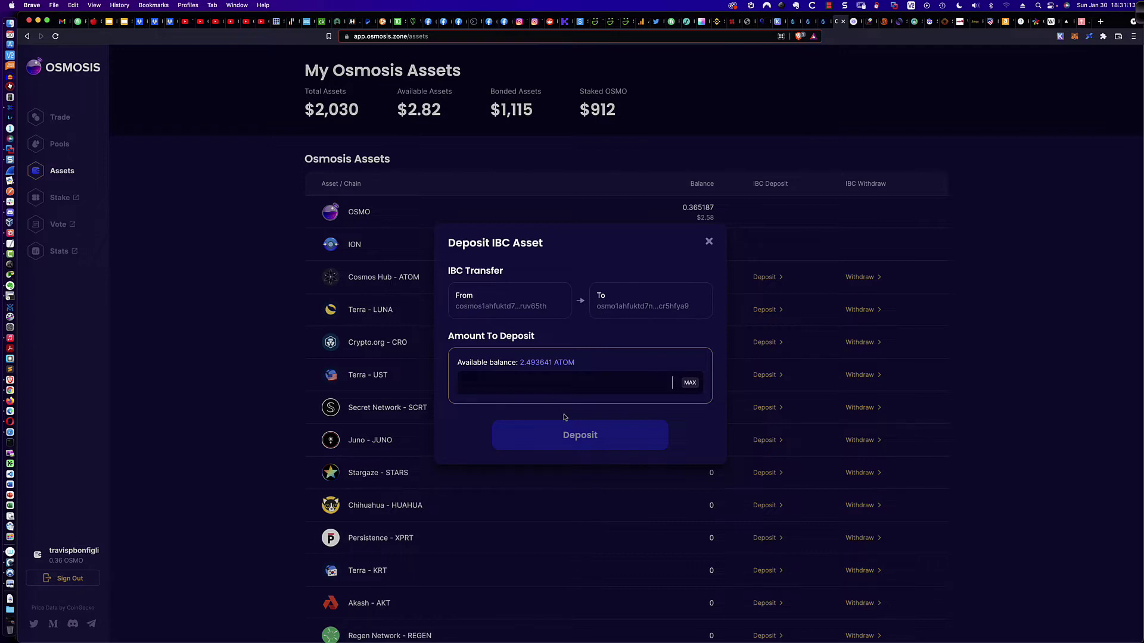
Deposit the maximum 2.488441 ATOM from Cosmos Hub, approving it with the Low fee
left_click(688, 383)
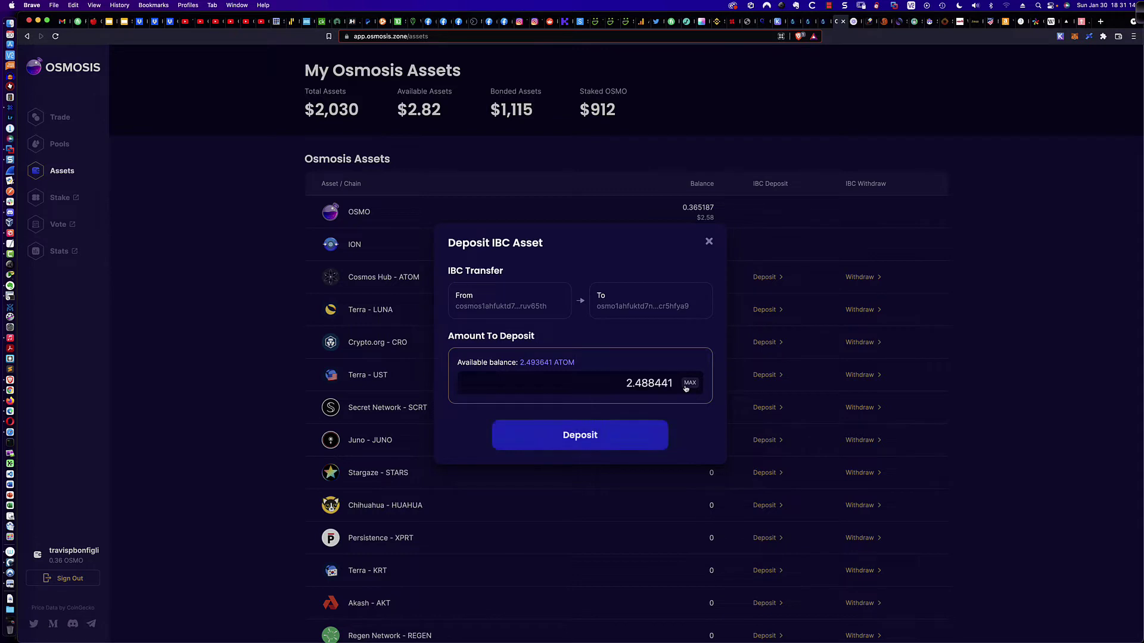
left_click(592, 434)
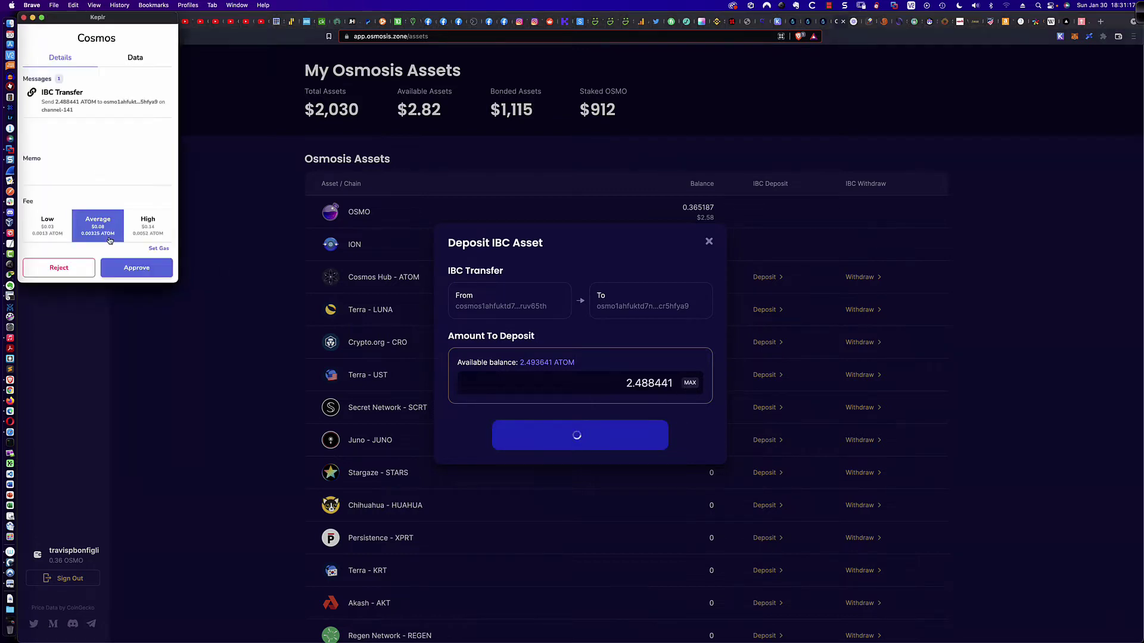
left_click(48, 225)
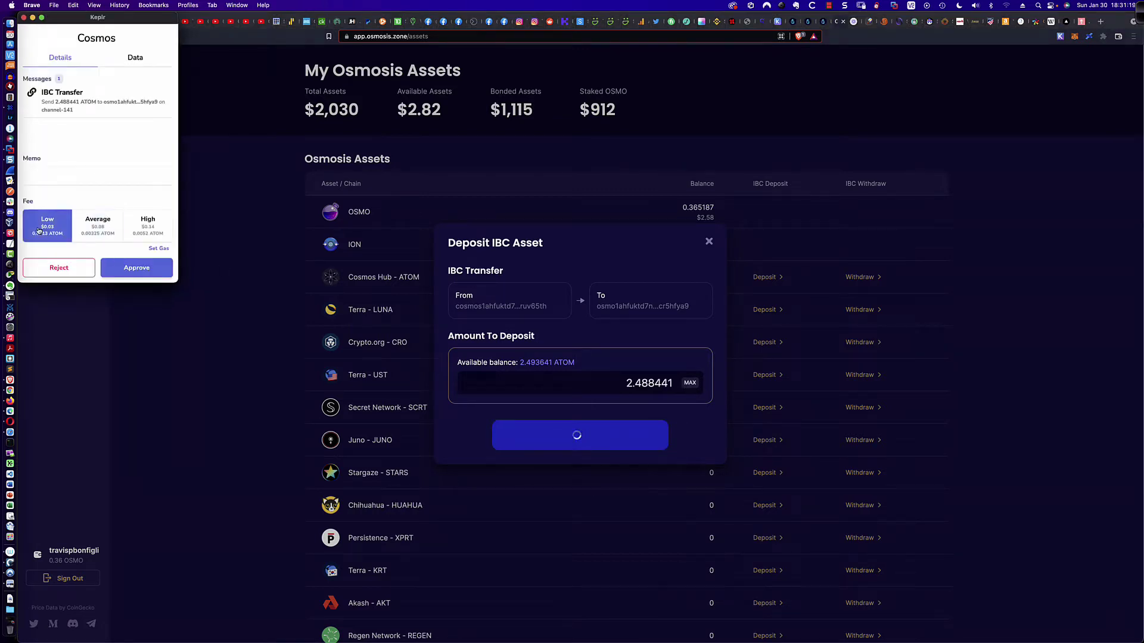
left_click(121, 267)
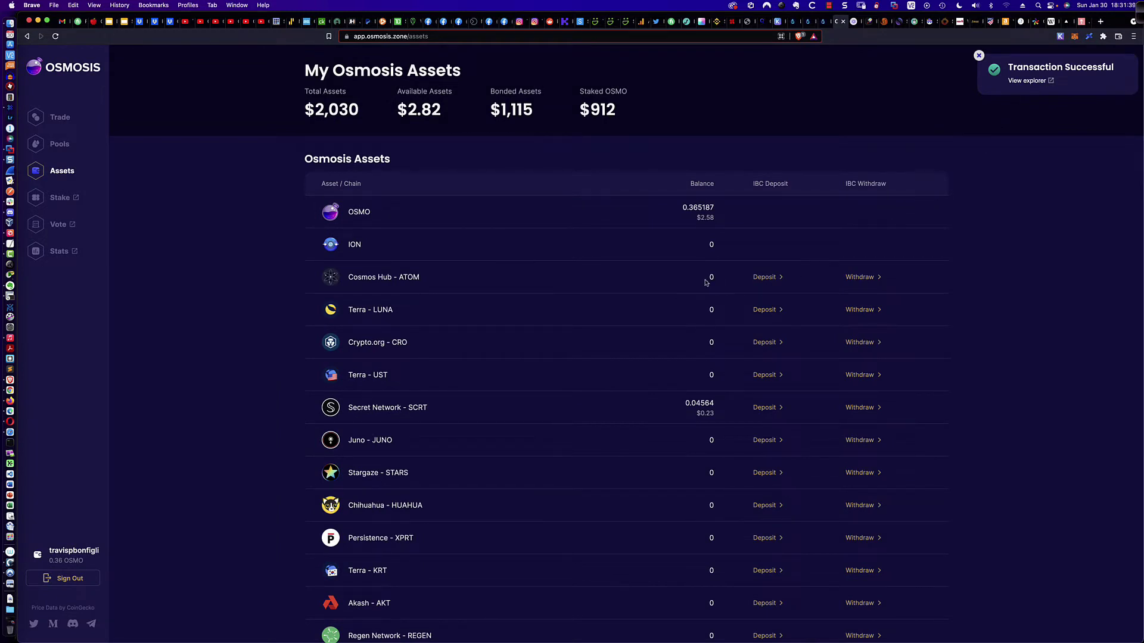
Watch the ATOM balance change from 0 to 2.488441 after the IBC transfer succeeds
left_click_drag(695, 285, 717, 281)
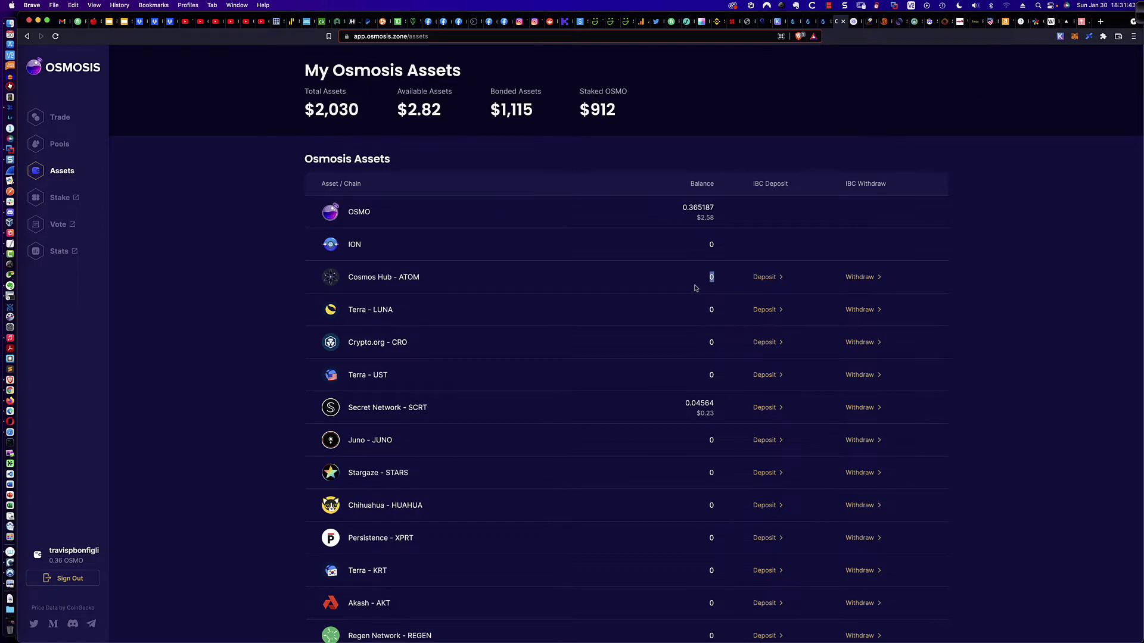
left_click(696, 288)
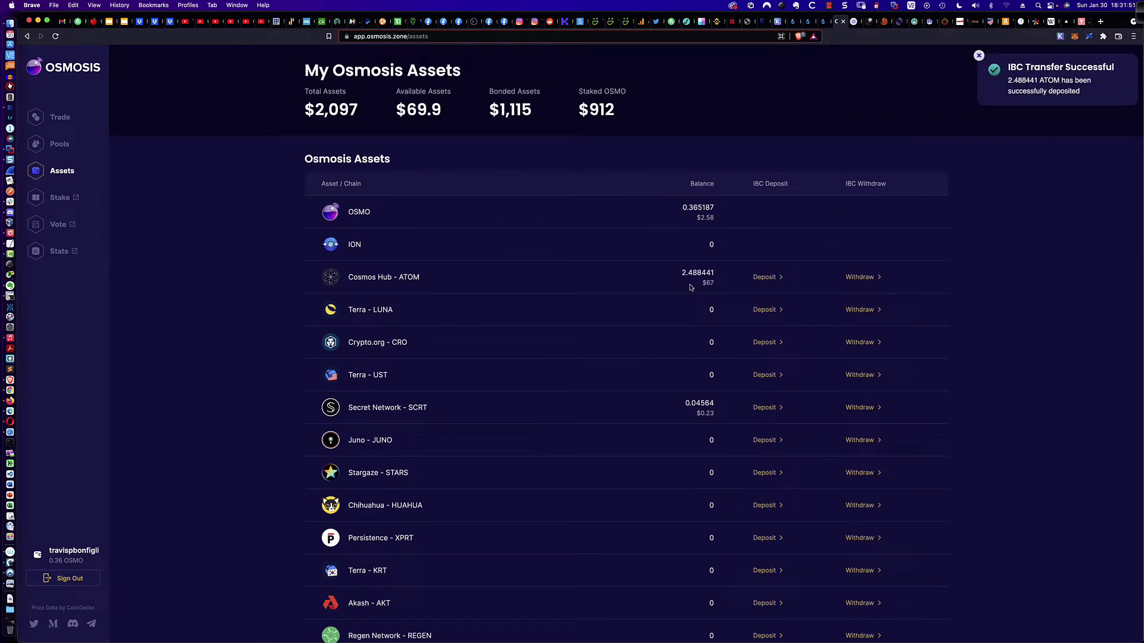
left_click_drag(692, 273, 713, 273)
left_click(683, 286)
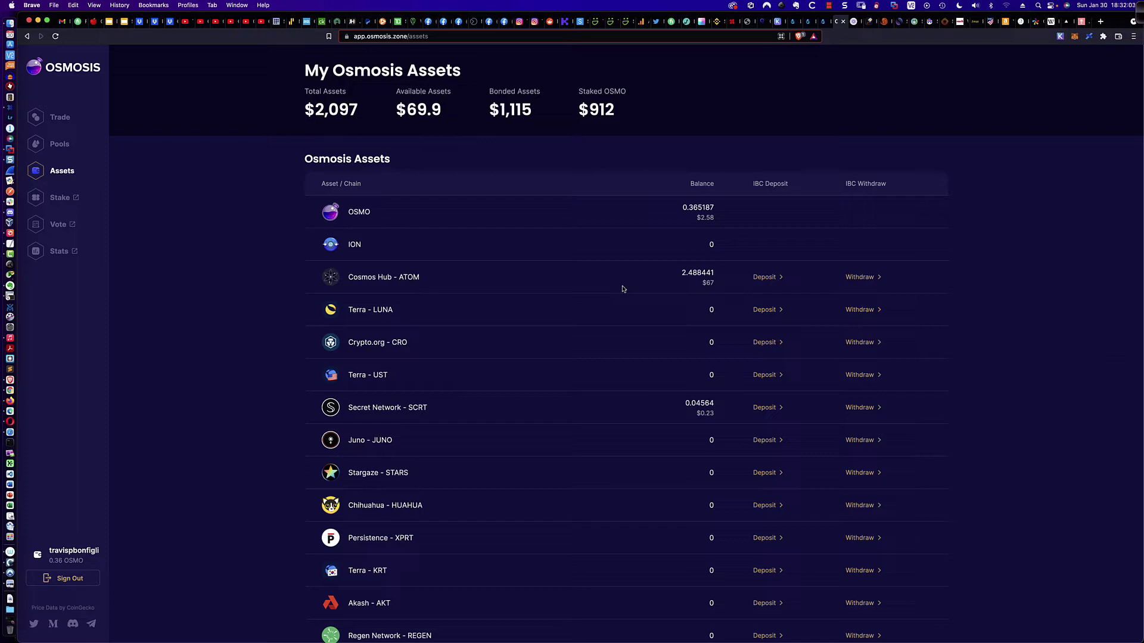
Set up a swap of all 2.488441 ATOM into about 4.355991 JUNO
left_click(60, 118)
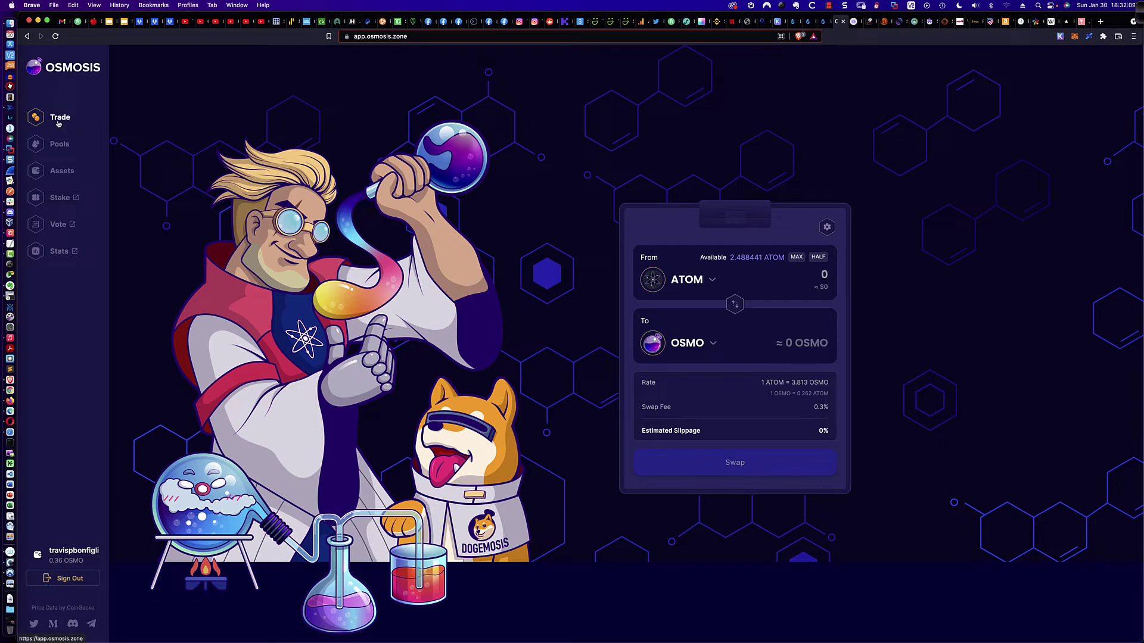
left_click(796, 258)
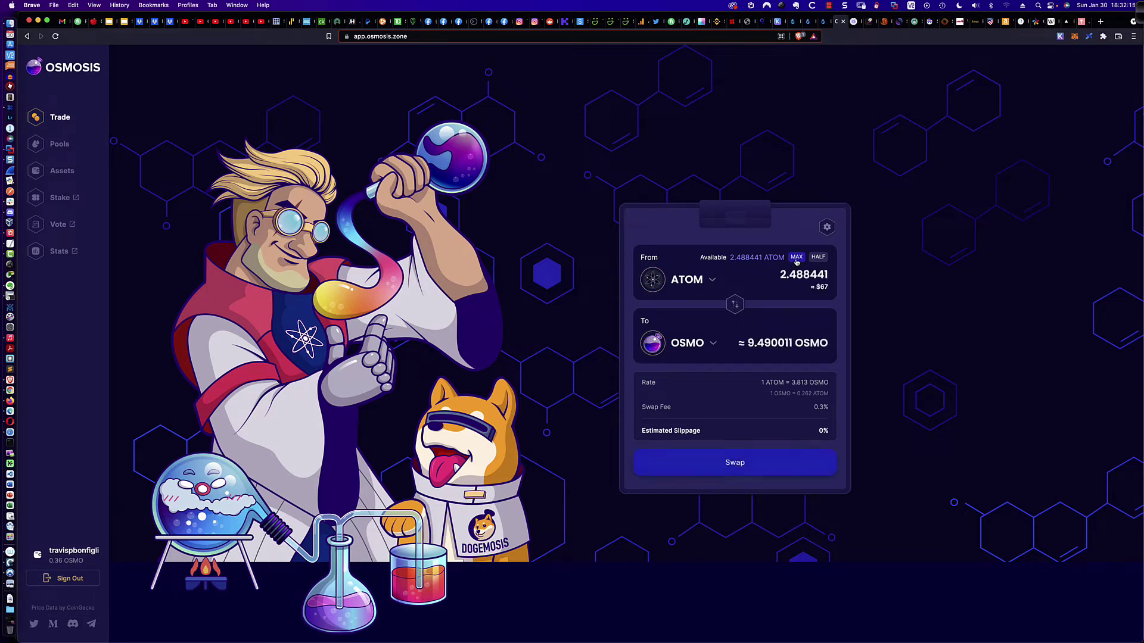
left_click(713, 343)
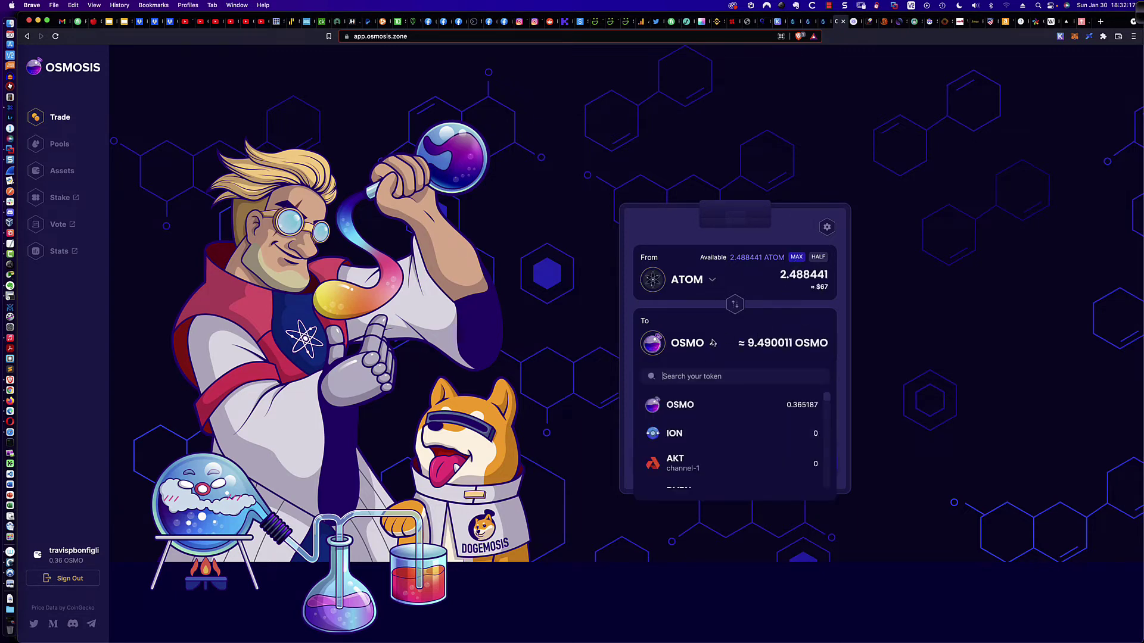
scroll(696, 430, "down", 2)
scroll(696, 429, "down", 2)
scroll(697, 428, "down", 2)
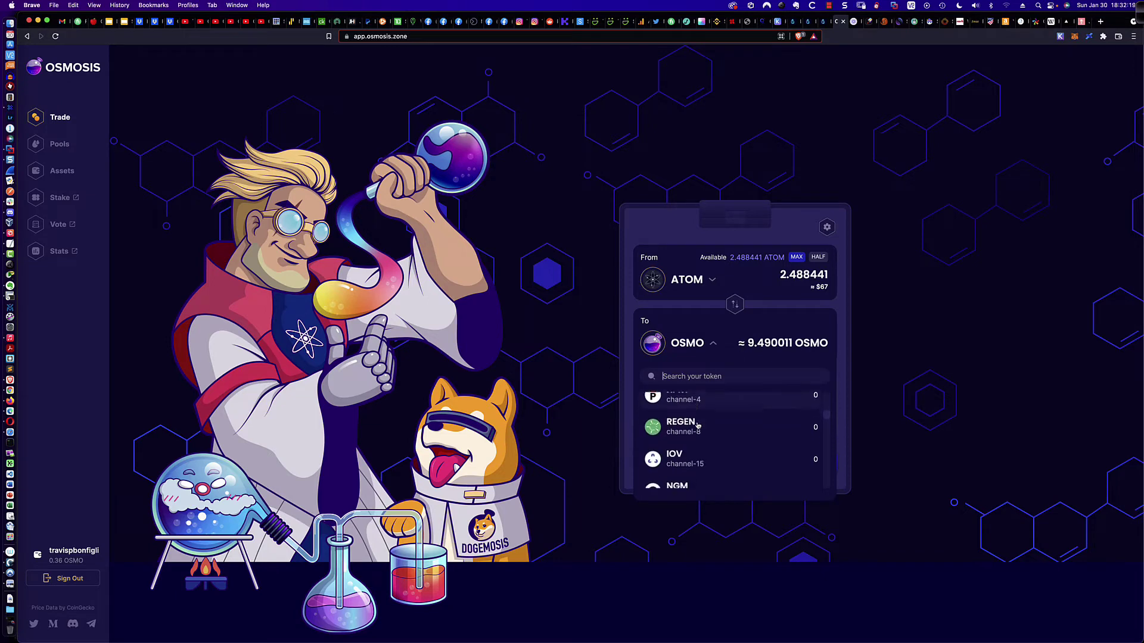
scroll(698, 425, "down", 2)
scroll(697, 426, "down", 2)
scroll(695, 427, "down", 2)
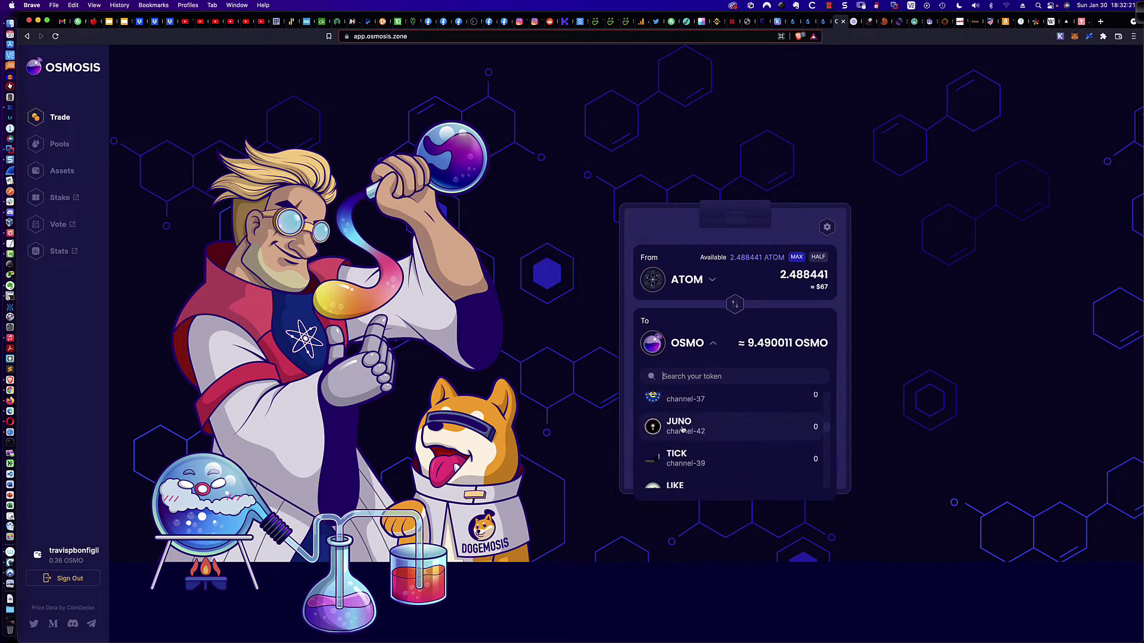
left_click(684, 429)
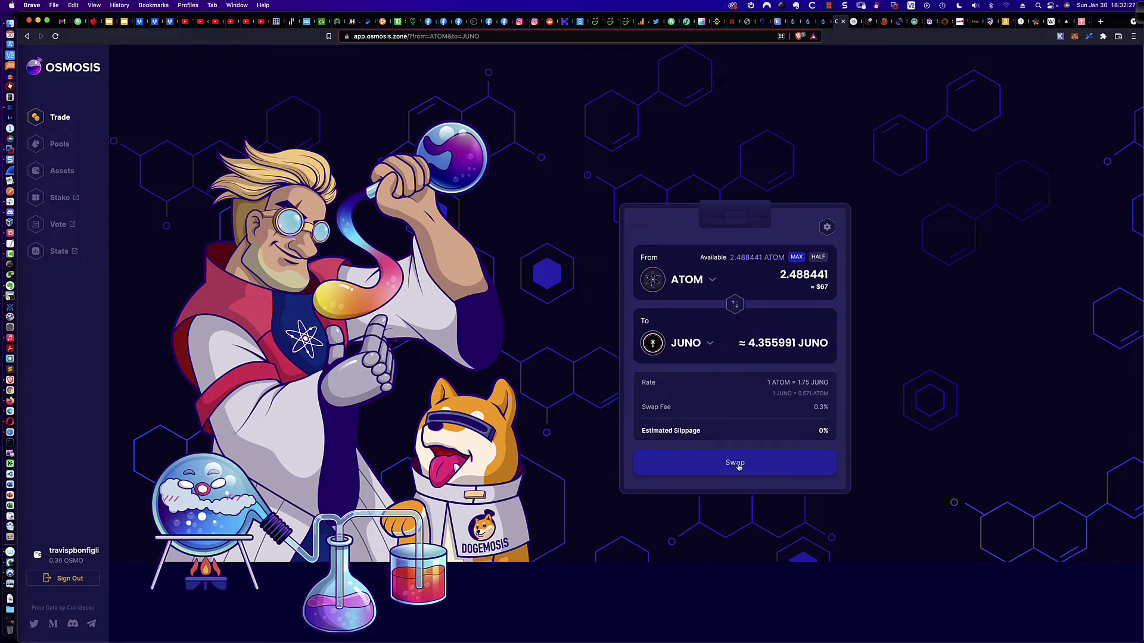
Submit the ATOM-to-JUNO swap and approve it in Keplr with the Average fee
left_click(735, 464)
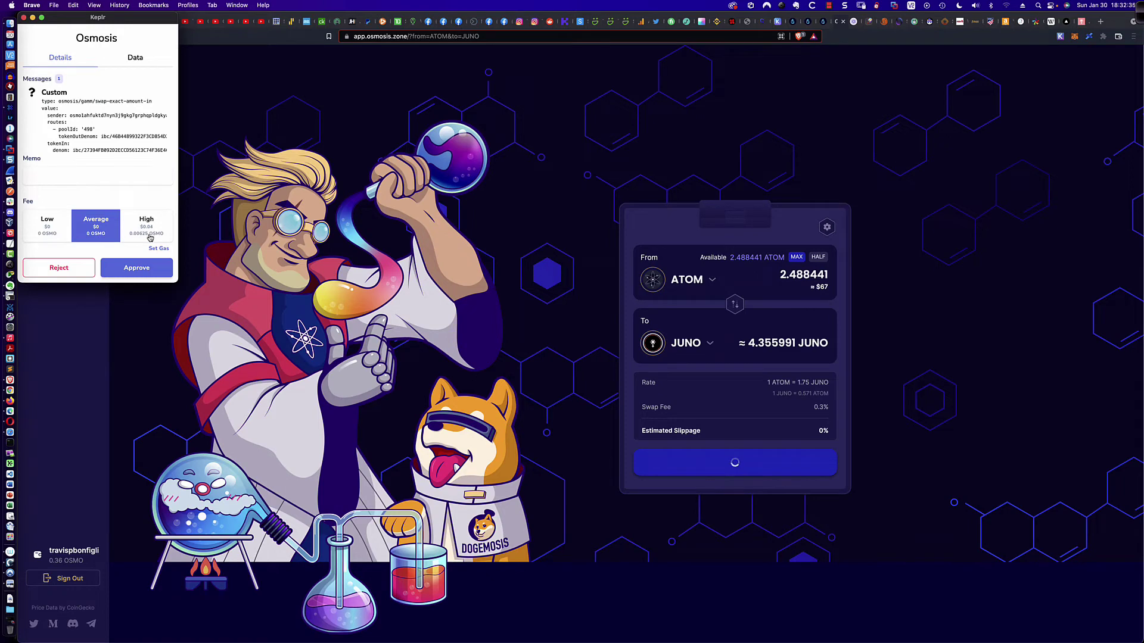
left_click(137, 268)
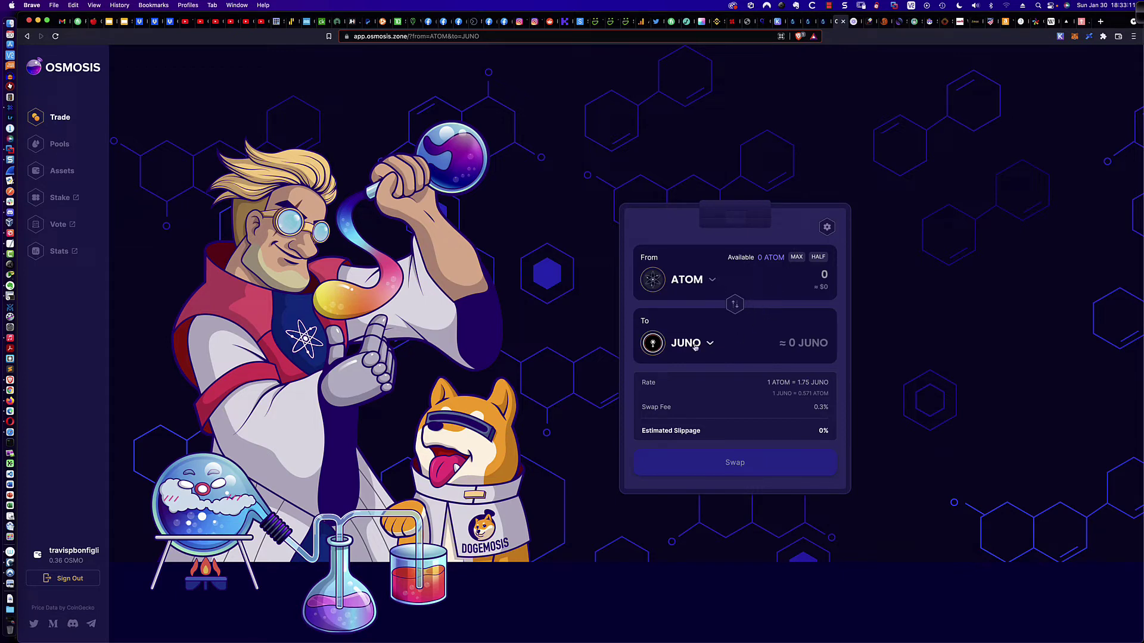
Review the asset balances: 0 ATOM and 4.342903 JUNO
left_click(65, 175)
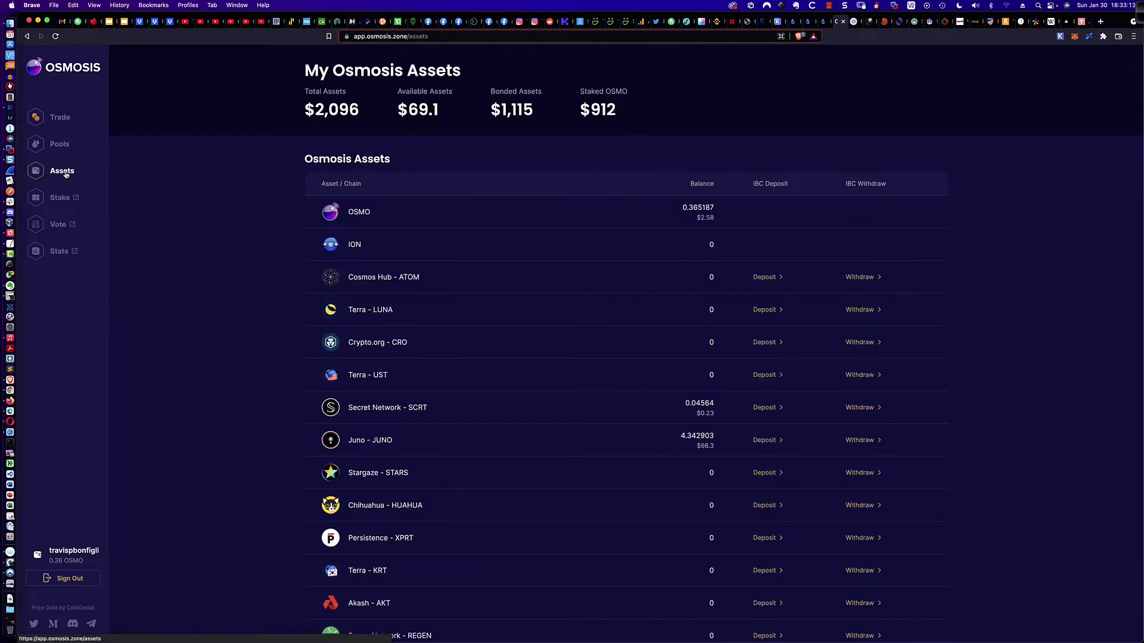
double_click(712, 277)
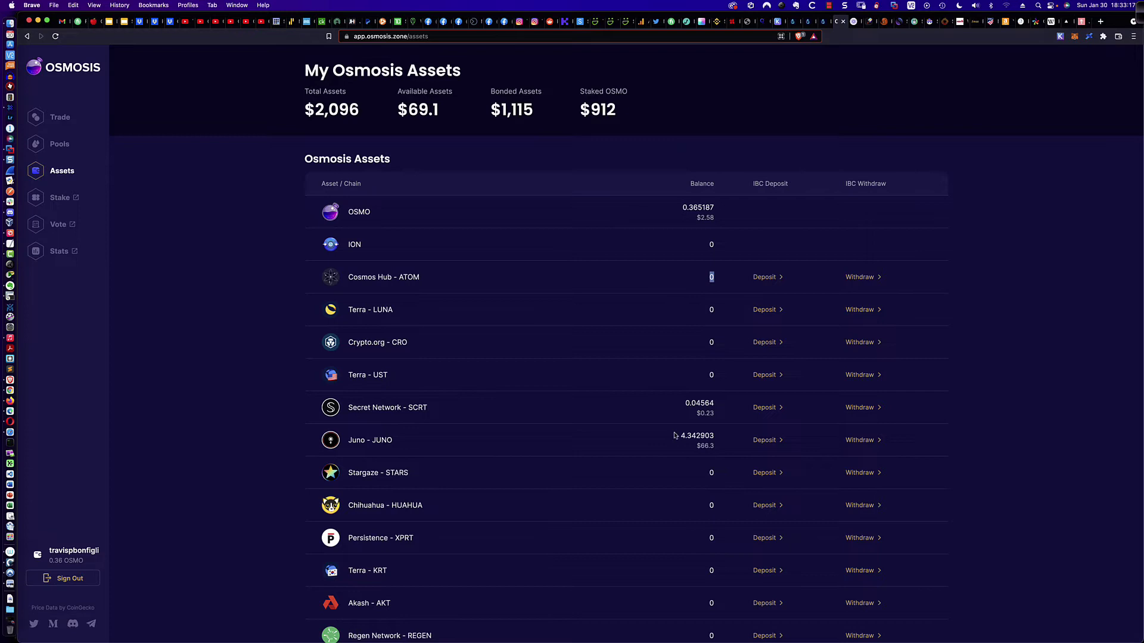
left_click_drag(677, 437, 717, 451)
left_click(641, 436)
Switch Keplr to the Juno chain and check its 0.021640 JUNO available balance
left_click(1060, 37)
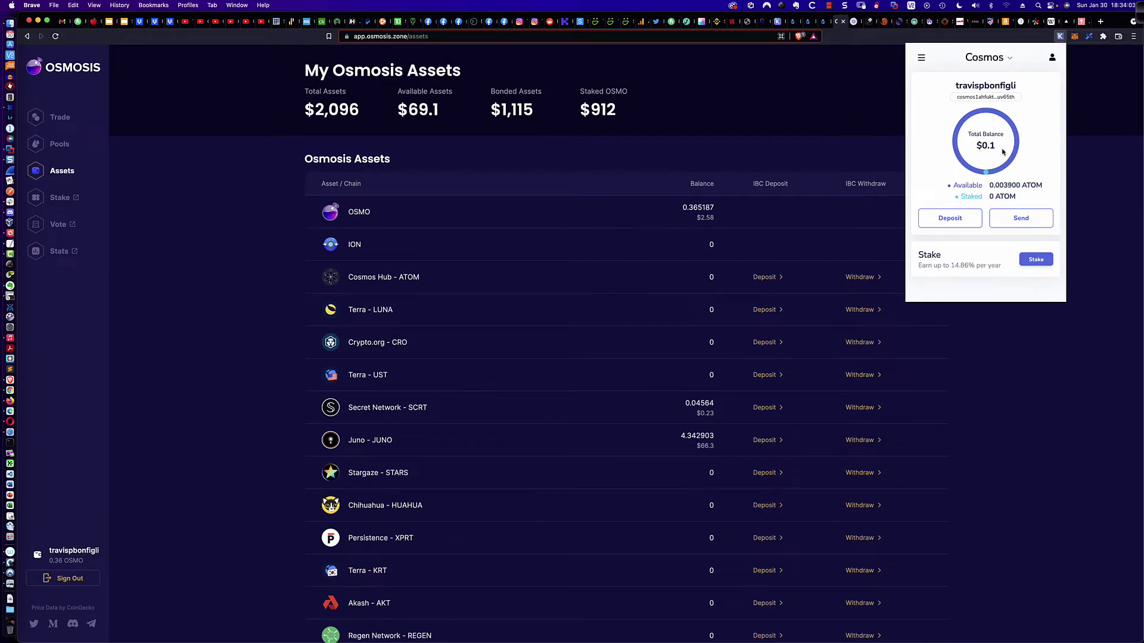
left_click(1012, 63)
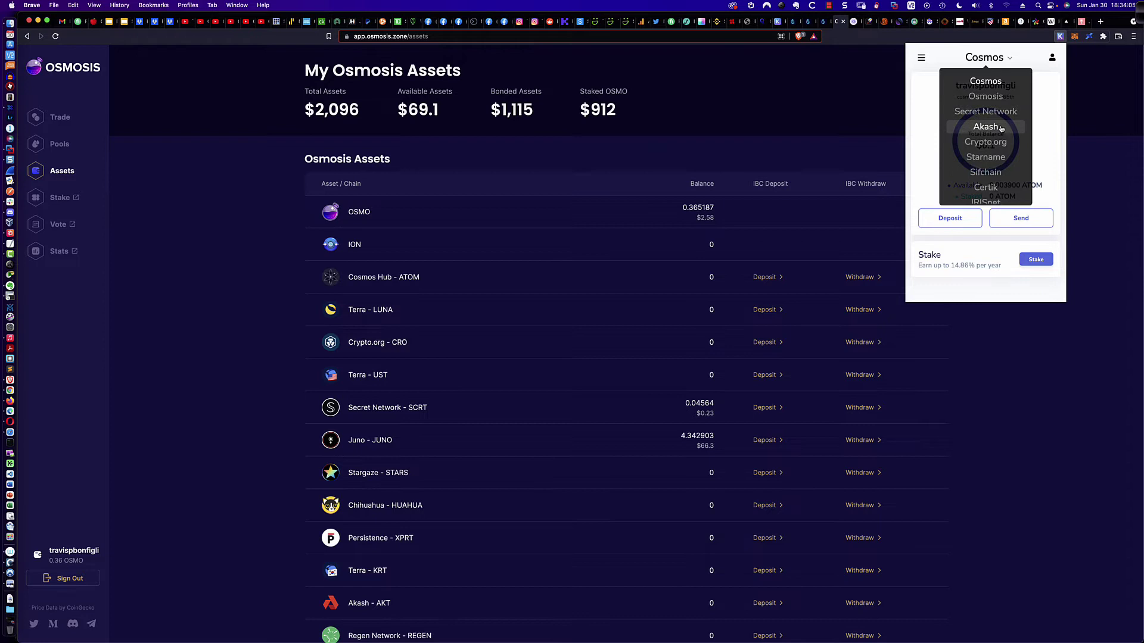
scroll(994, 131, "down", 2)
scroll(993, 132, "down", 2)
scroll(993, 132, "down", 2)
scroll(993, 131, "down", 2)
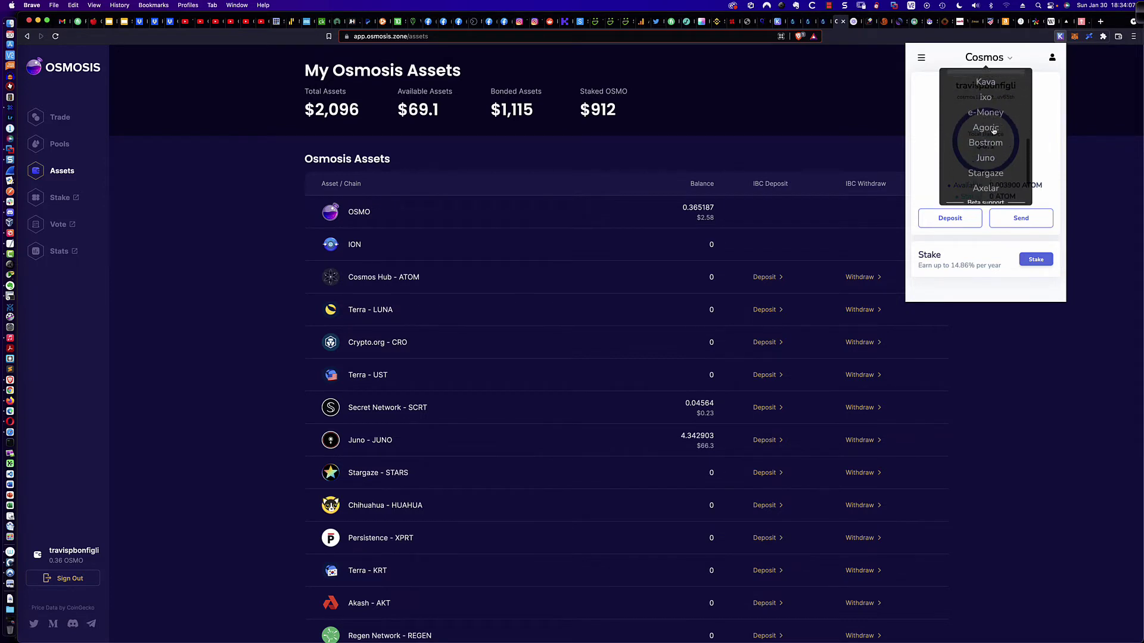
scroll(992, 132, "down", 2)
left_click(984, 134)
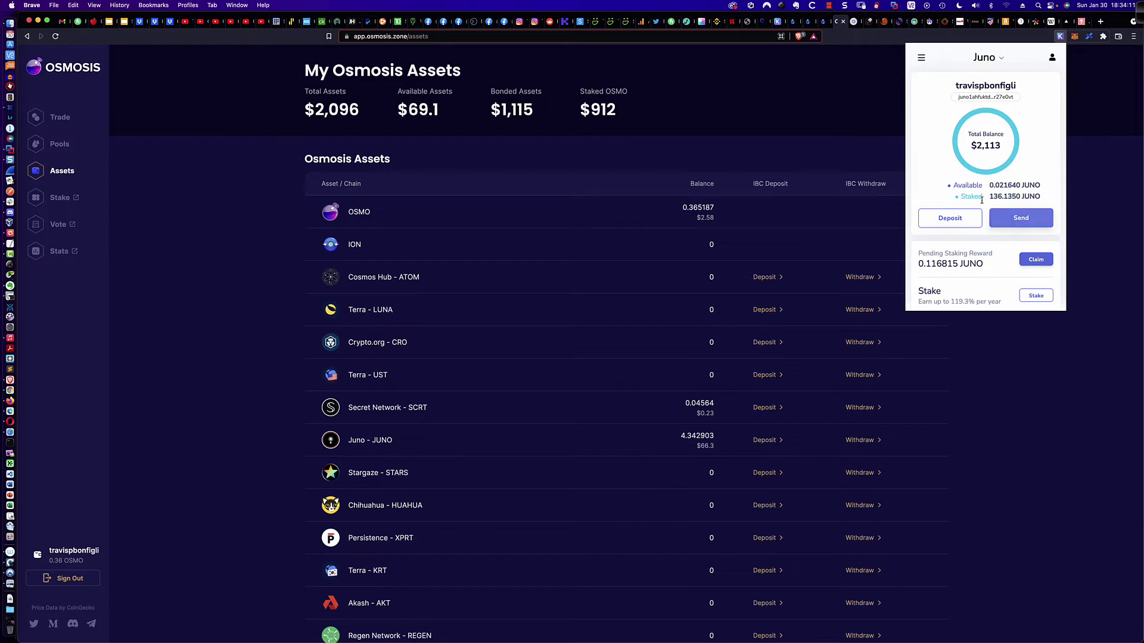
left_click_drag(989, 185, 1037, 186)
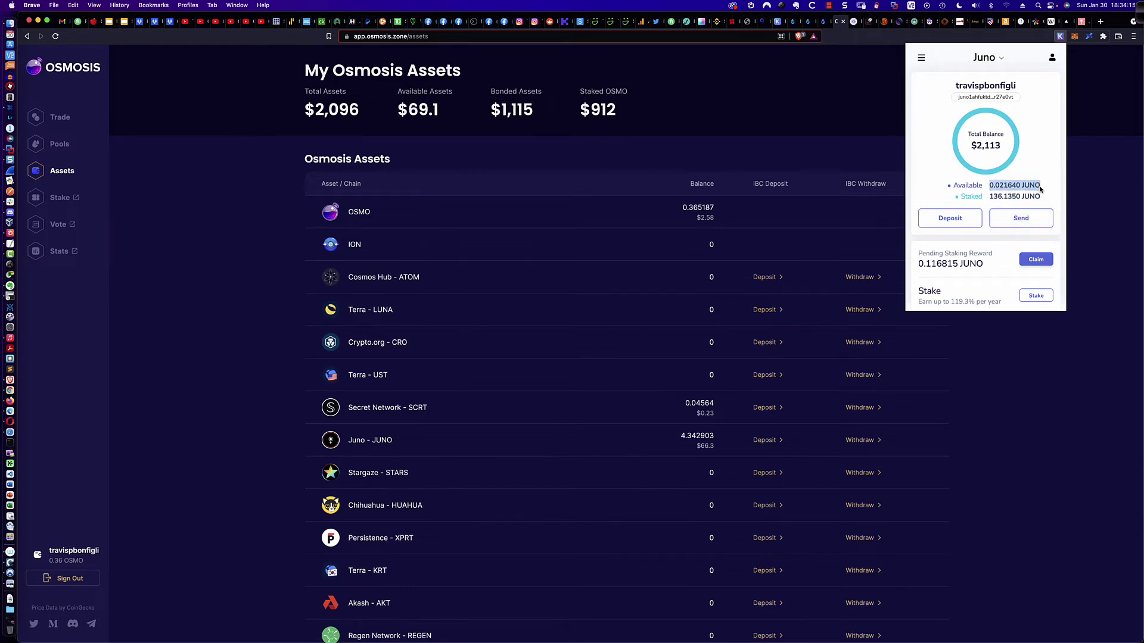
left_click(1048, 187)
left_click(1077, 191)
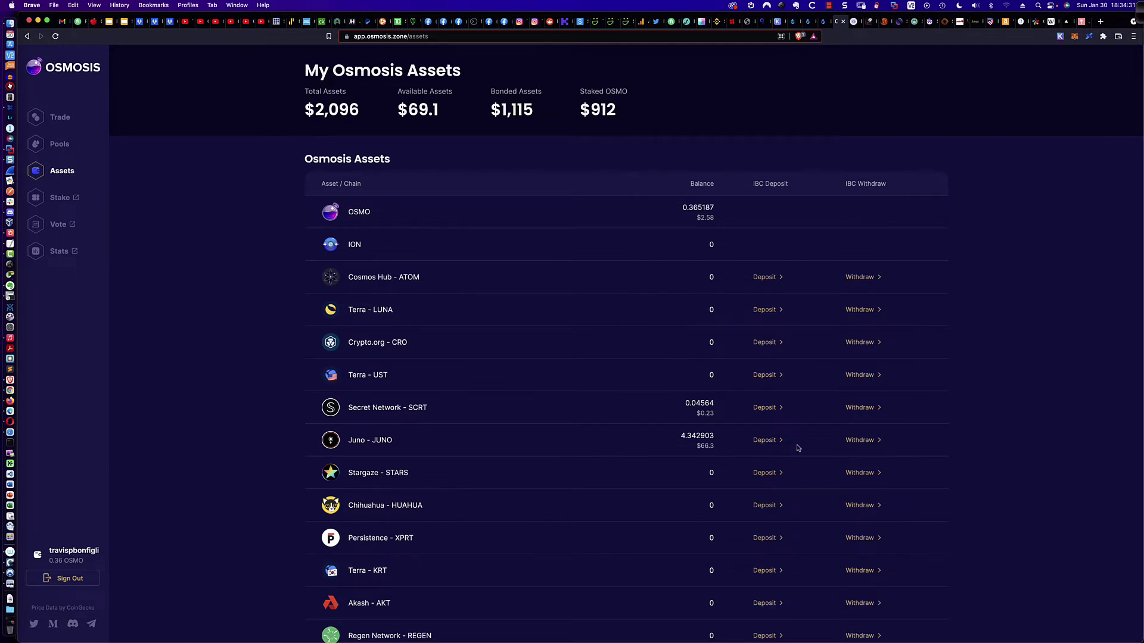
Withdraw all 4.342903 JUNO to Juno after checking the destination address against Keplr
left_click(860, 441)
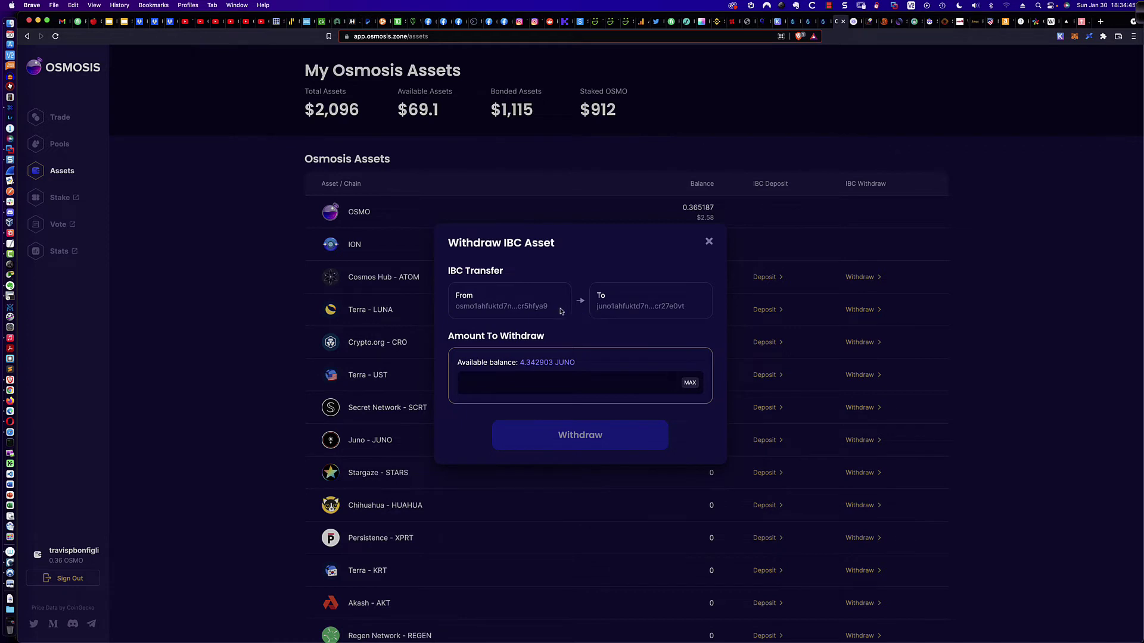
left_click_drag(596, 307, 686, 313)
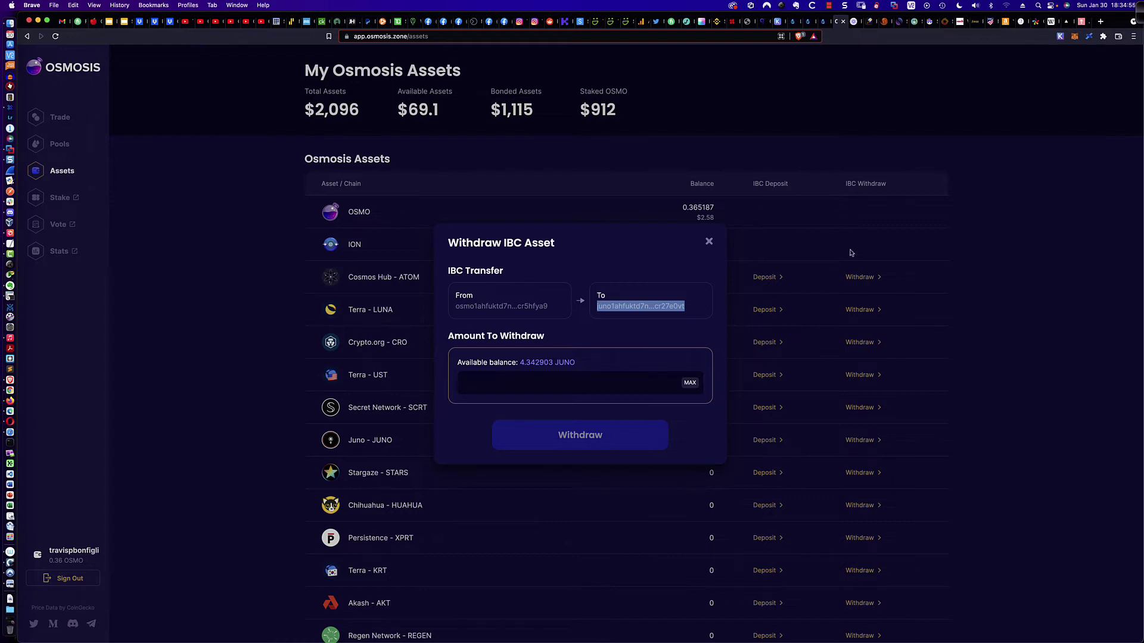
left_click(1058, 39)
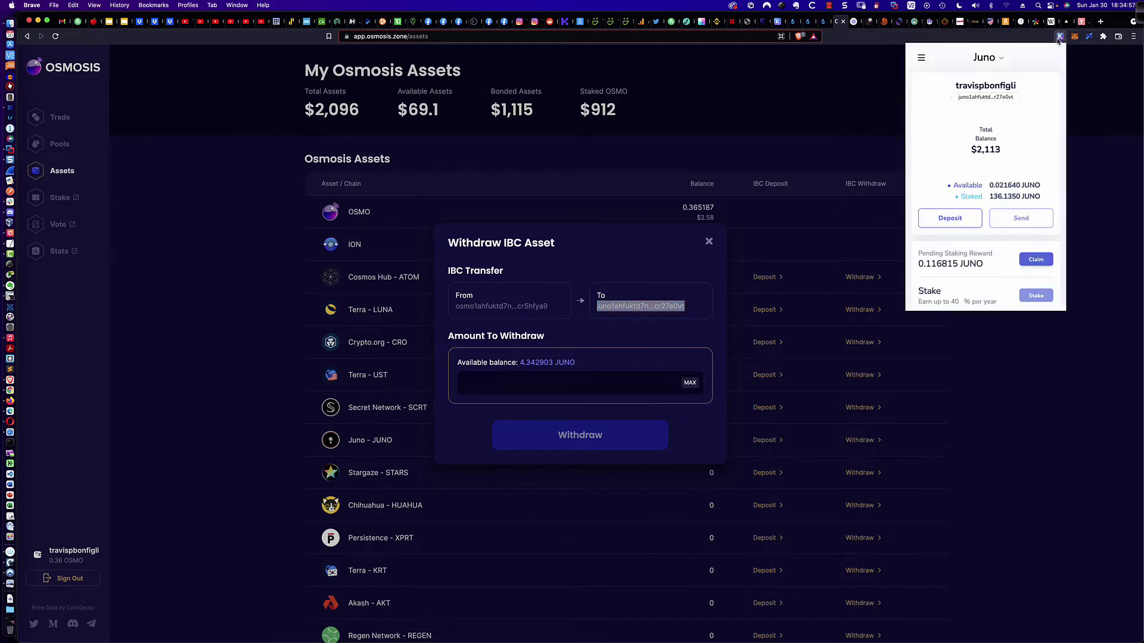
left_click(986, 96)
left_click(600, 252)
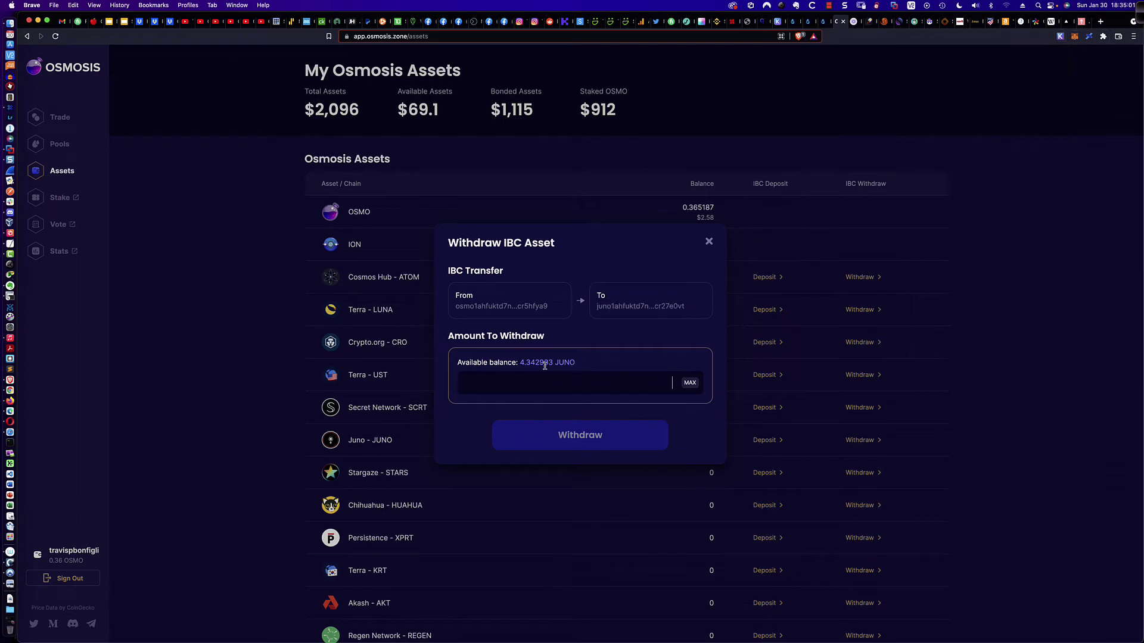
left_click(689, 387)
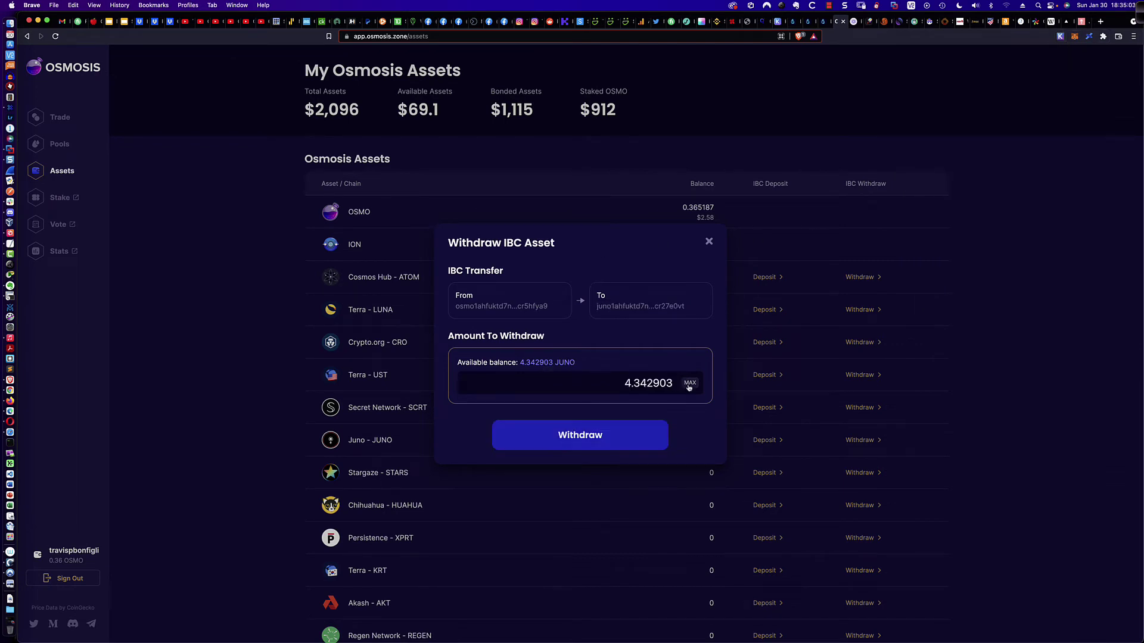
left_click(580, 442)
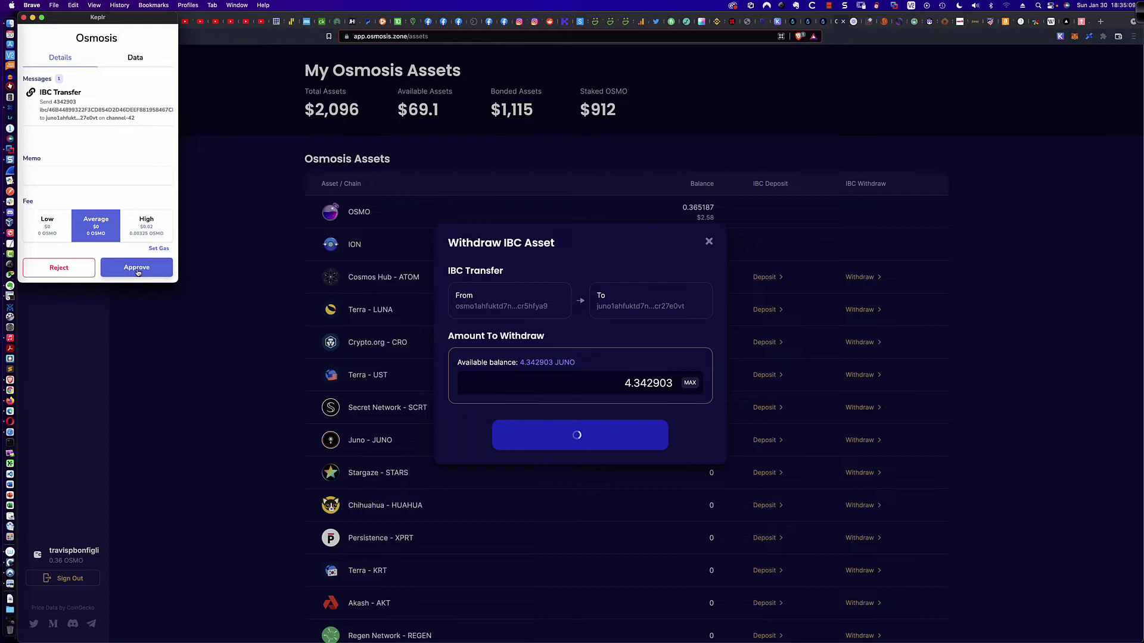
Approve the JUNO IBC transfer in Keplr, leaving 0 JUNO on Osmosis
left_click(144, 271)
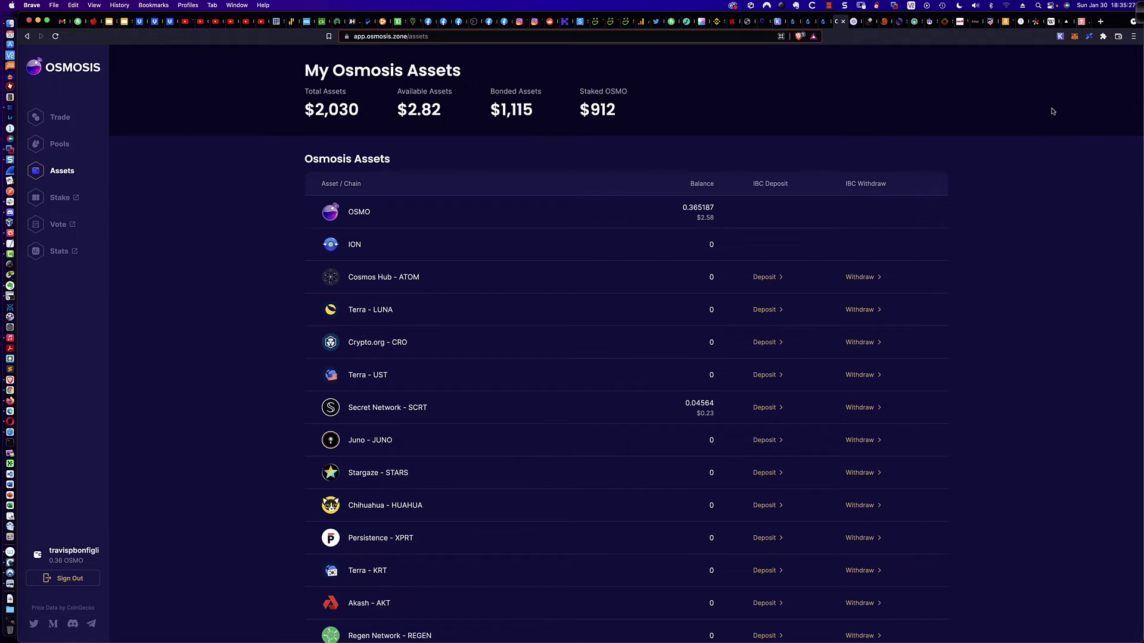
Check the Keplr wallet for the new available balance of 4.364543 JUNO
left_click(1059, 37)
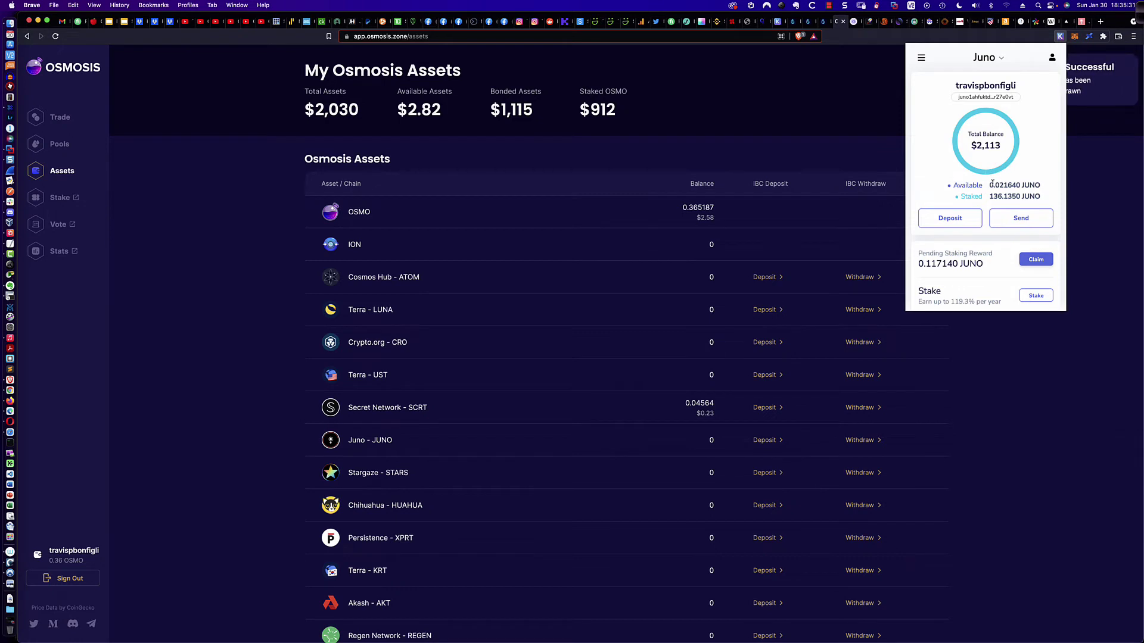
left_click(1078, 178)
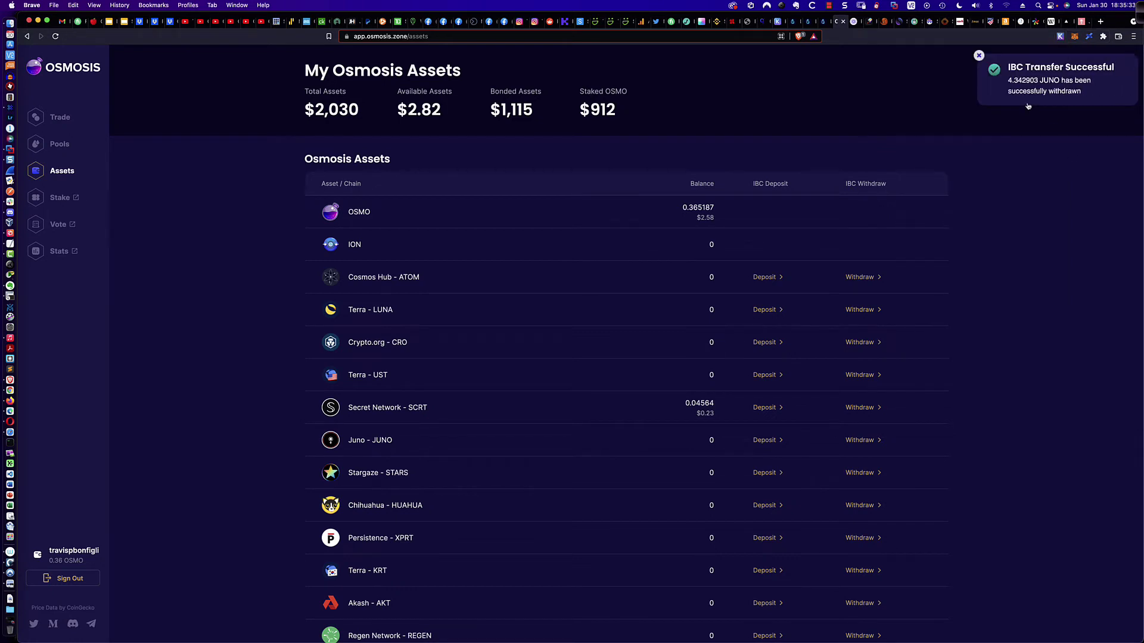
left_click(1060, 37)
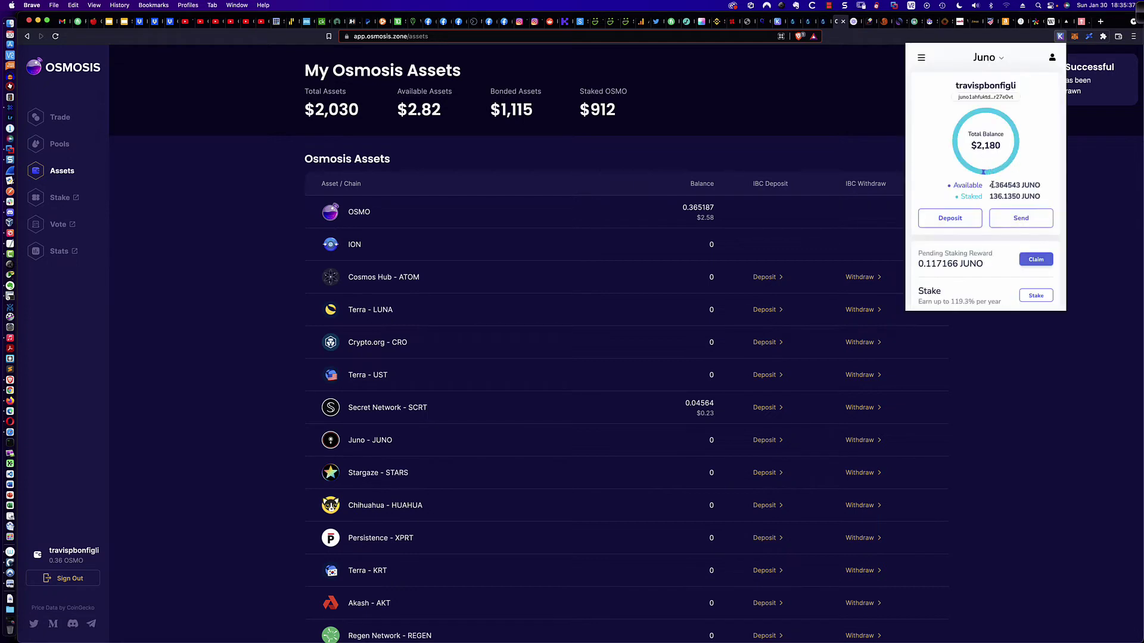
left_click_drag(989, 184, 1041, 188)
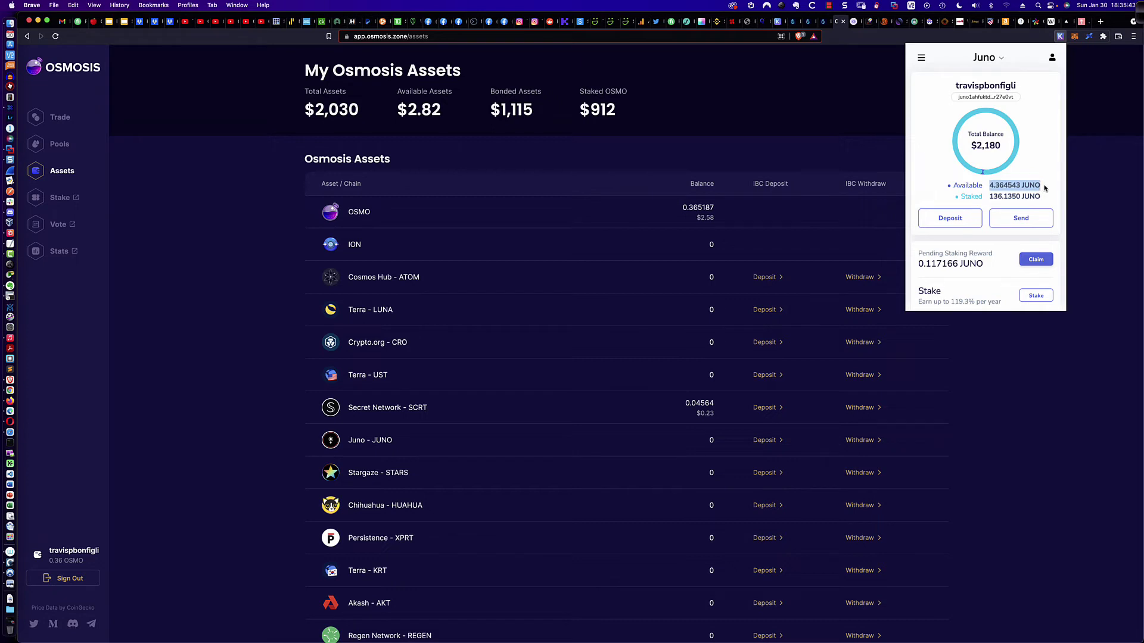
left_click(1044, 189)
scroll(975, 280, "down", 1)
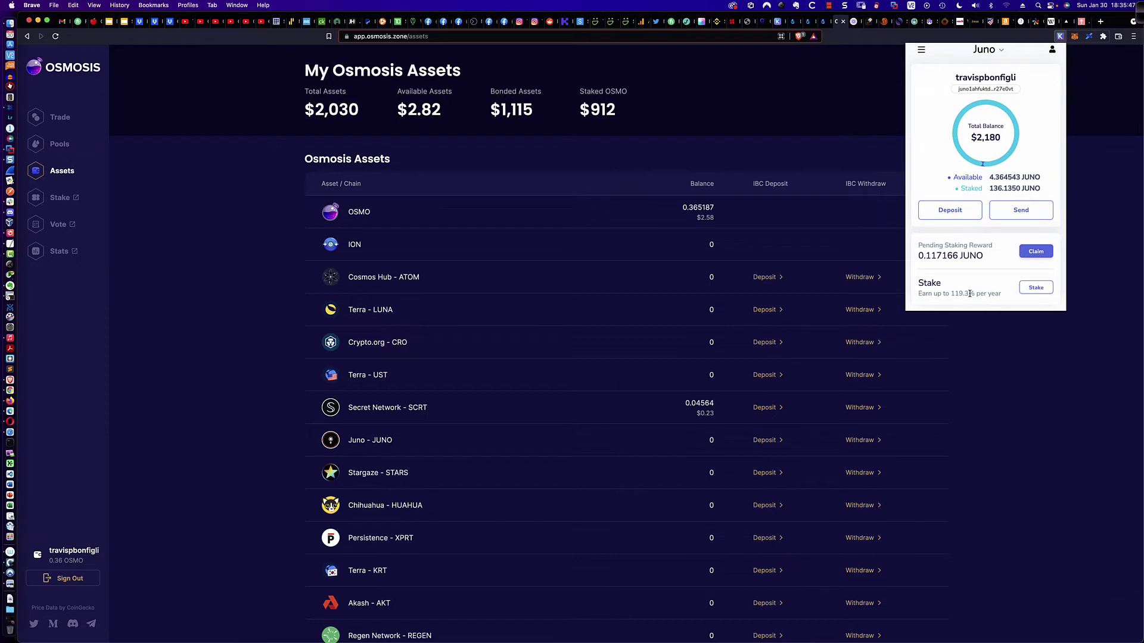
Note the 119.3% Juno staking reward rate, then dismiss the Keplr popup
left_click_drag(974, 293, 949, 293)
left_click(876, 105)
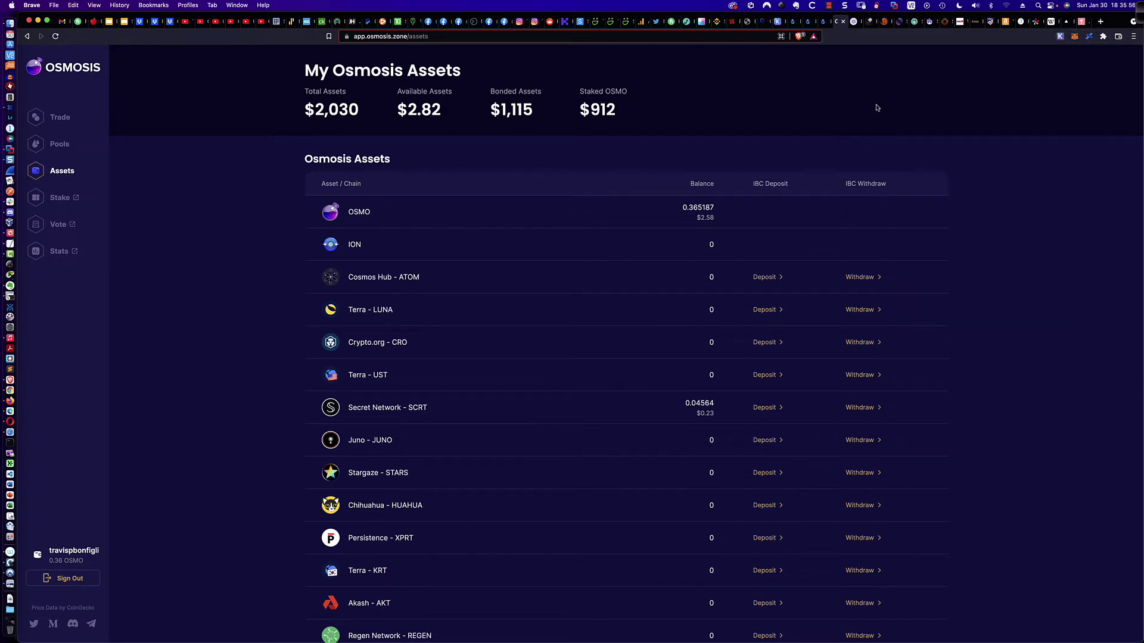
left_click(1060, 38)
left_click(844, 112)
On Keplr's Juno staking page, check the pending reward and available balance
left_click(777, 24)
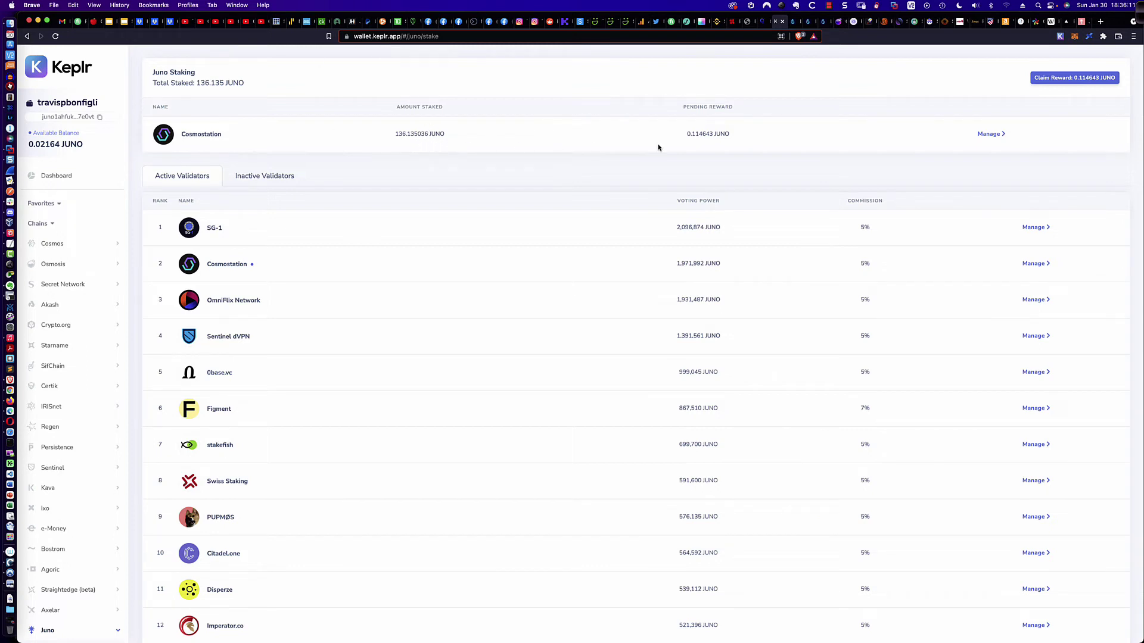
left_click_drag(733, 134, 685, 135)
left_click(635, 144)
left_click_drag(82, 144, 29, 145)
Reload the staking page and confirm the refreshed 4.364543 JUNO available balance
left_click(54, 37)
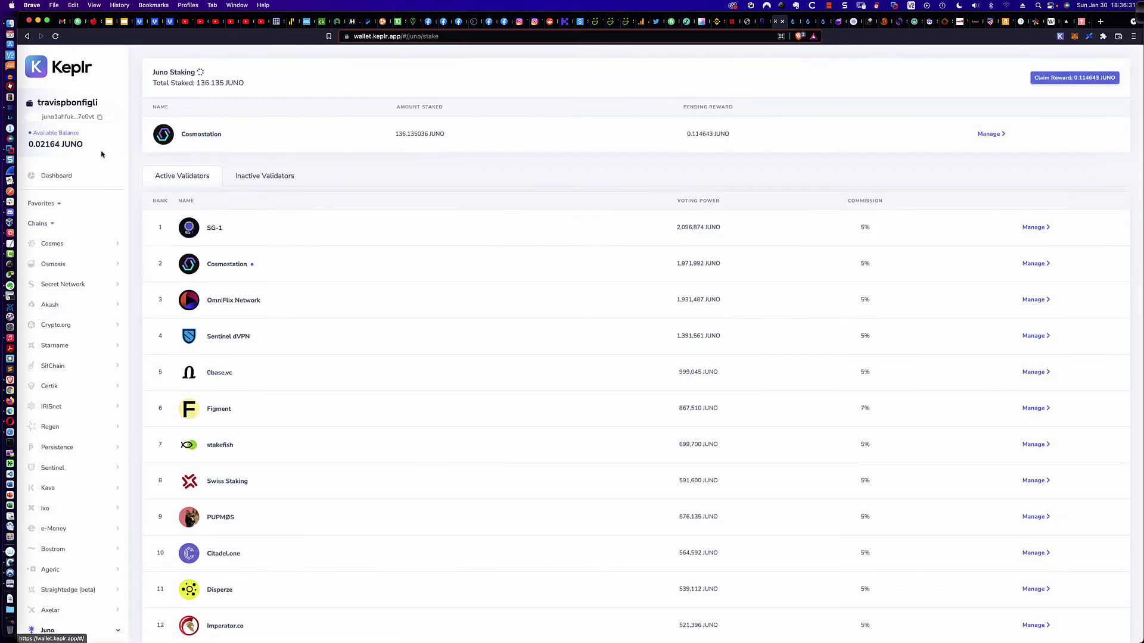
left_click_drag(27, 144, 90, 146)
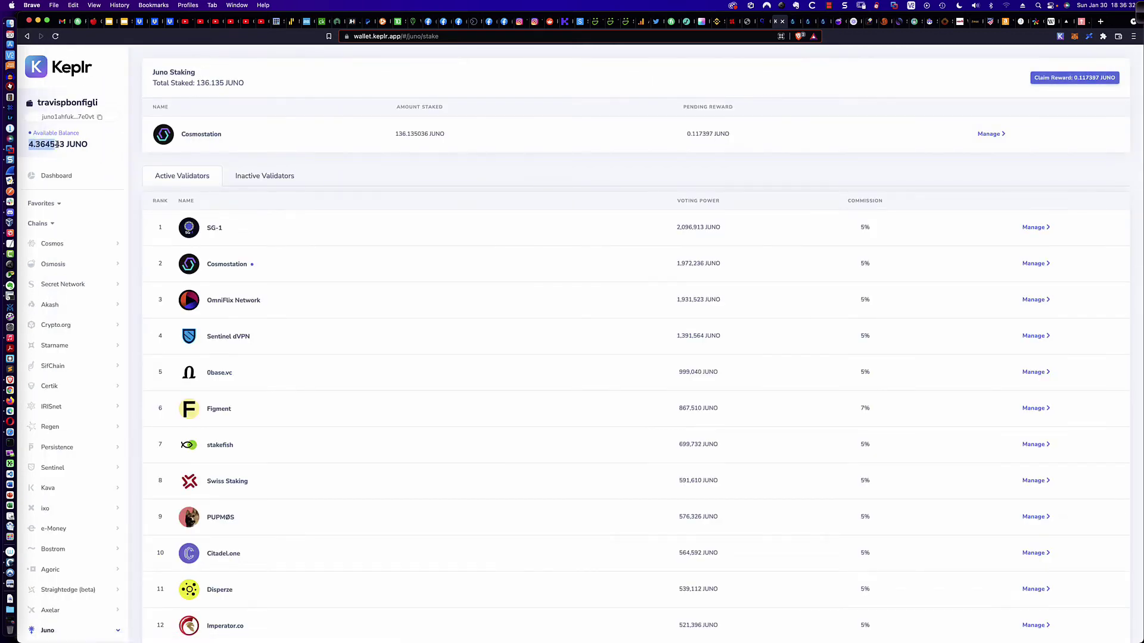
left_click(103, 146)
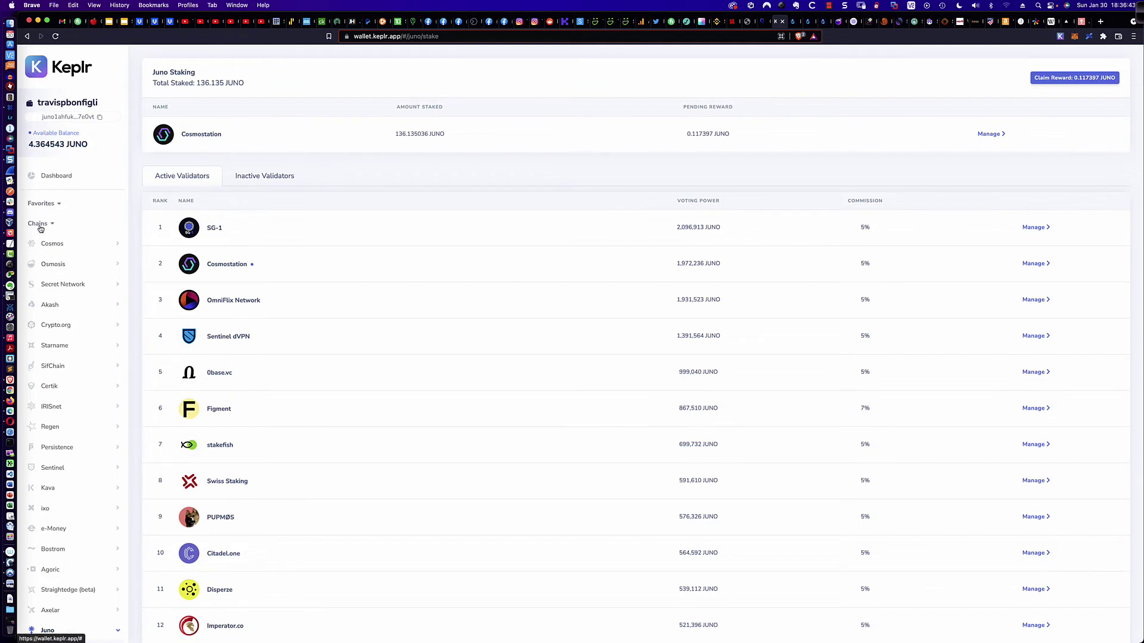
scroll(44, 241, "down", 3)
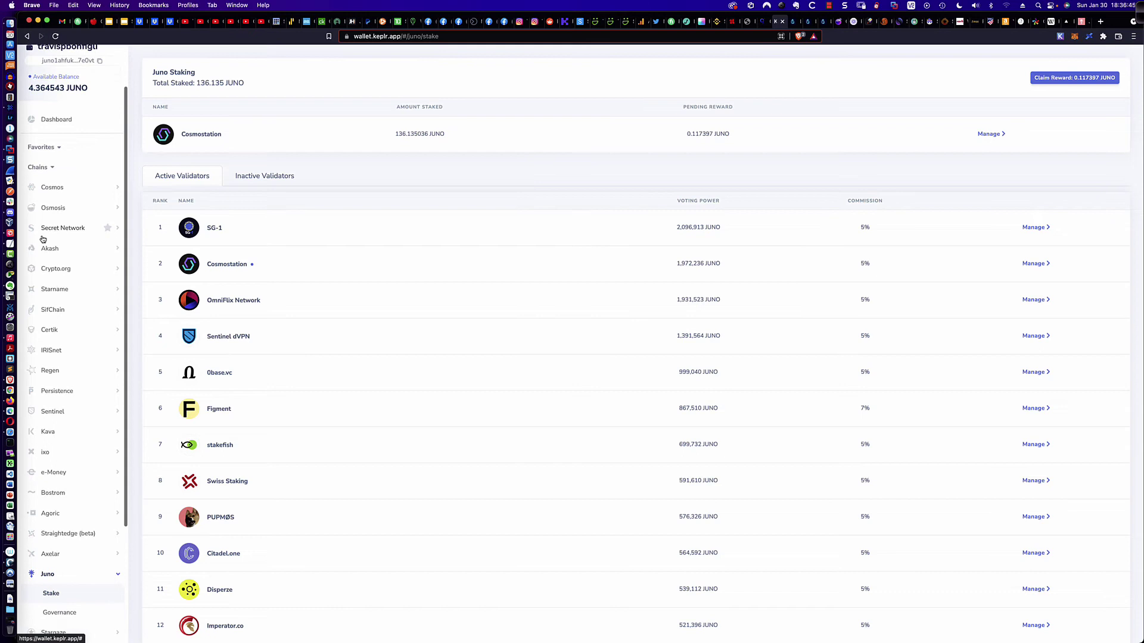
scroll(52, 241, "down", 1)
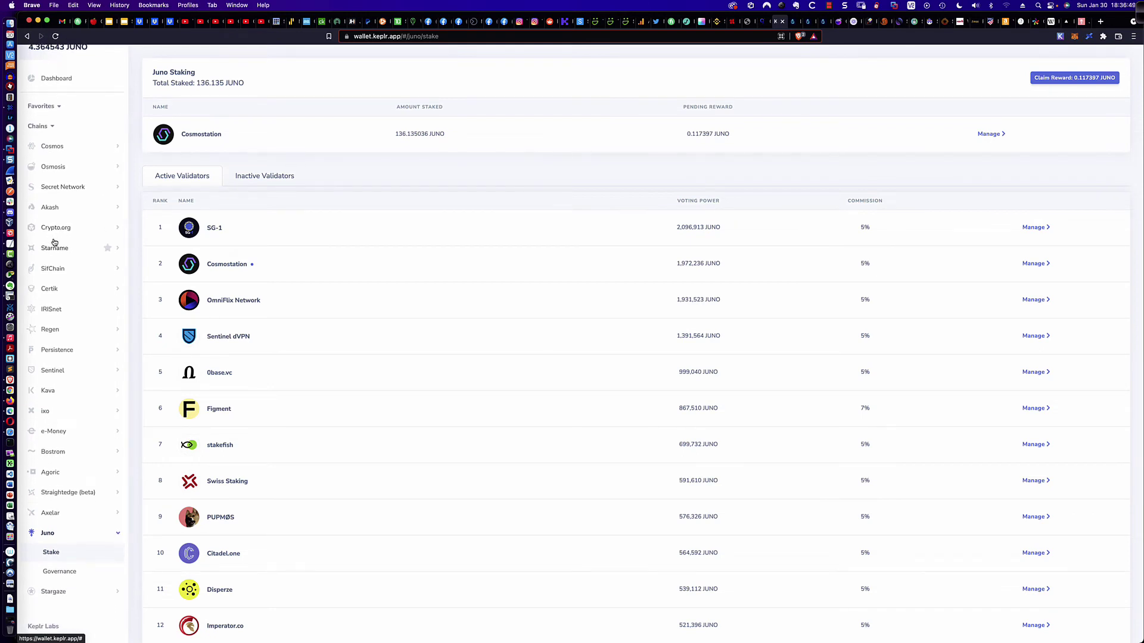
scroll(56, 246, "down", 1)
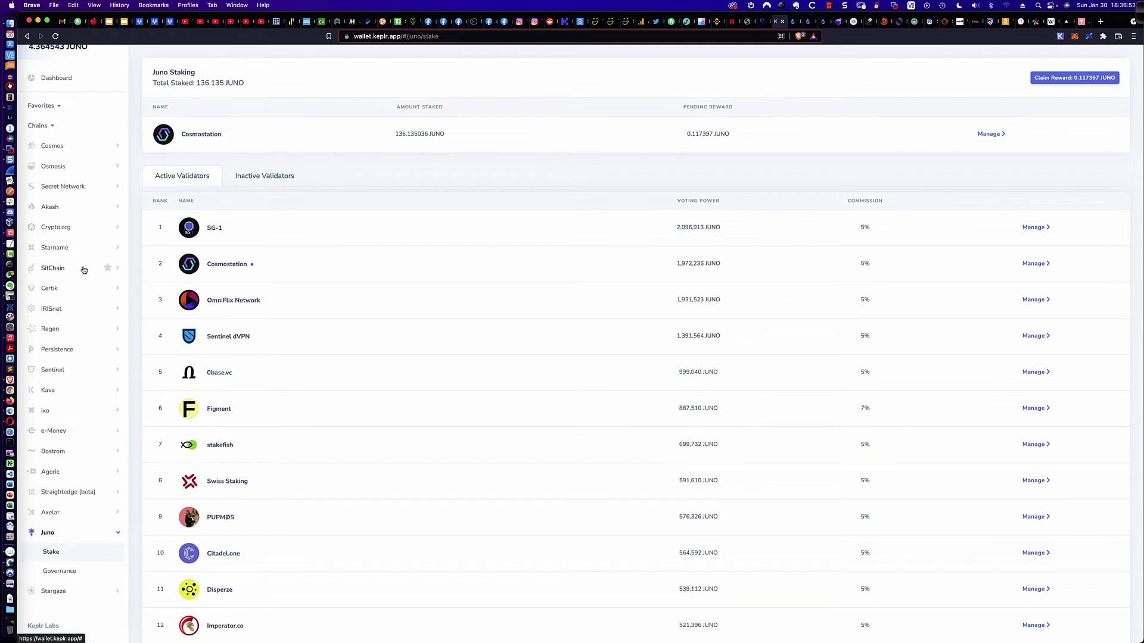
scroll(83, 270, "down", 2)
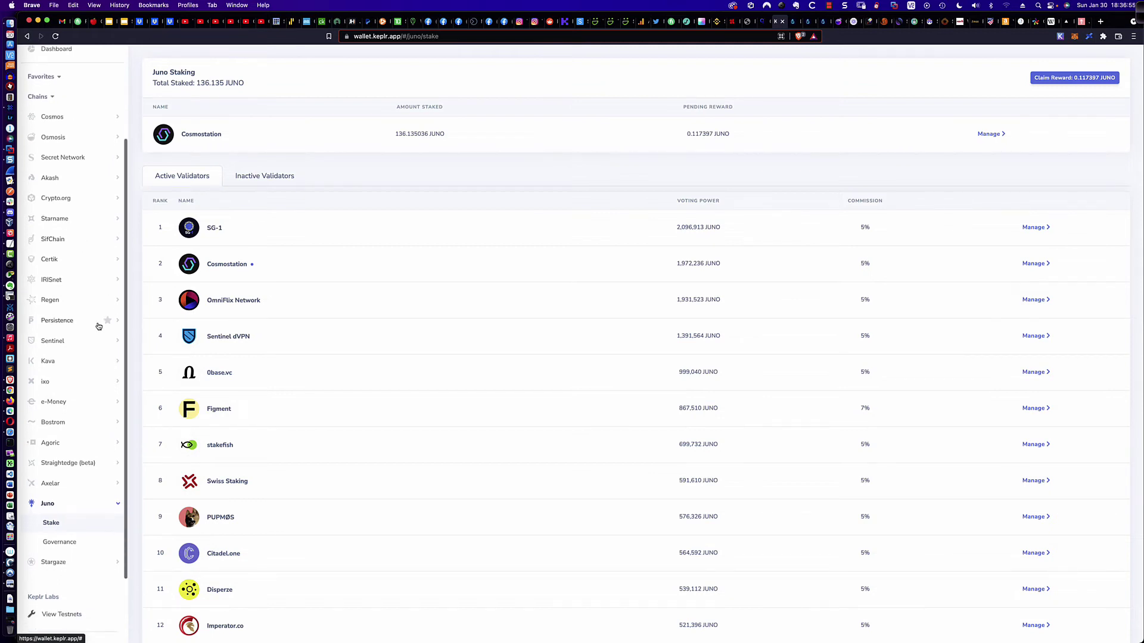
scroll(96, 332, "down", 2)
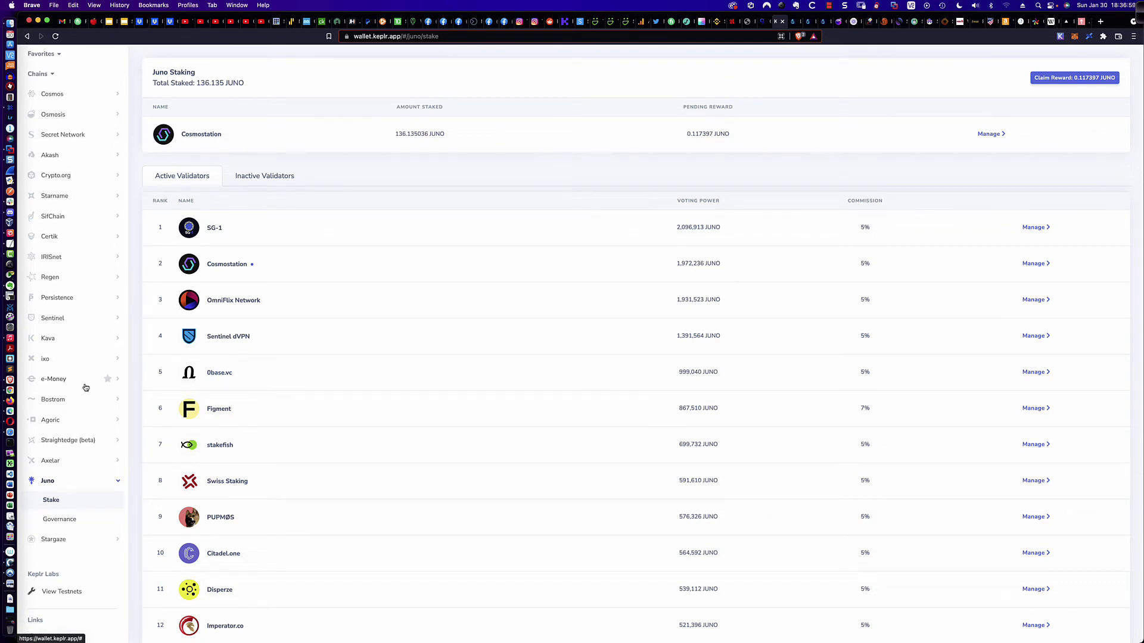
scroll(85, 387, "up", 2)
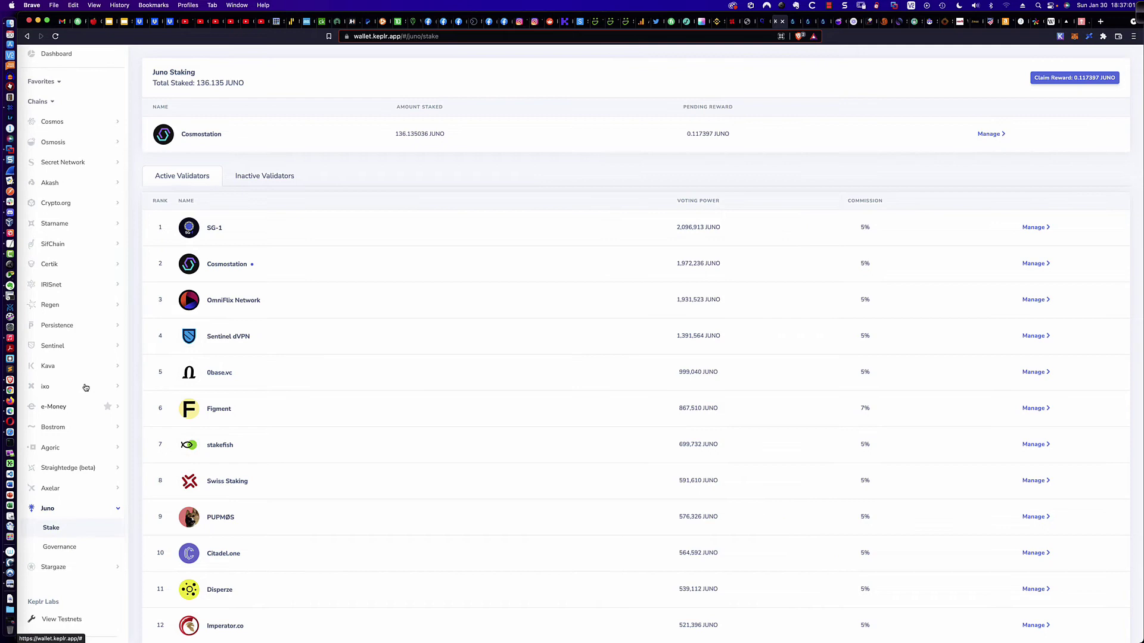
scroll(85, 387, "down", 2)
scroll(85, 388, "down", 3)
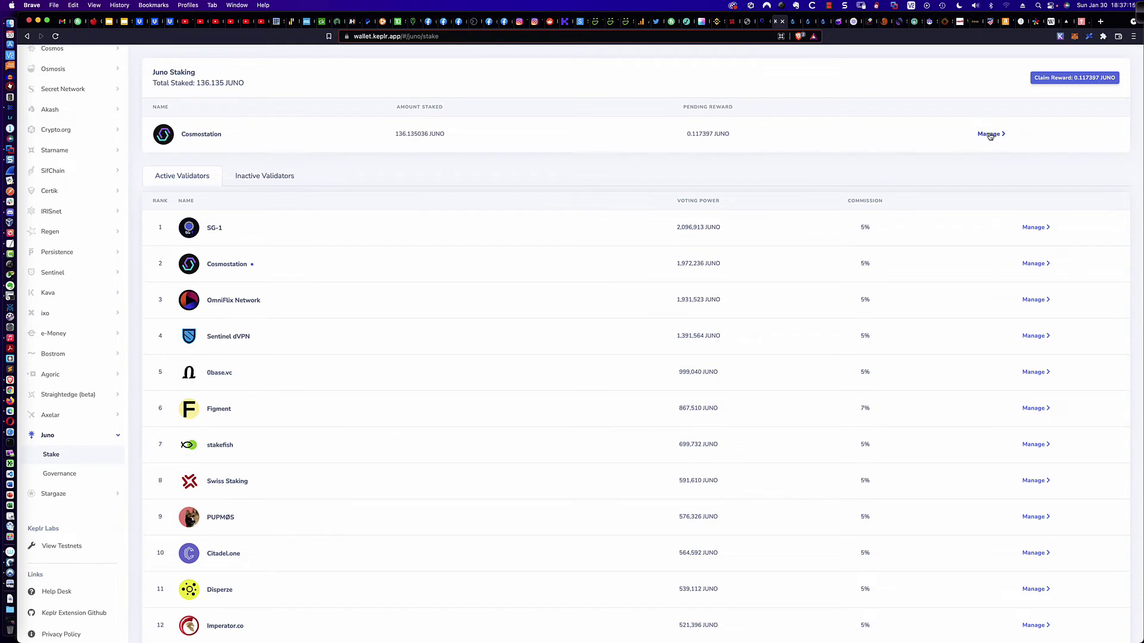
left_click(989, 135)
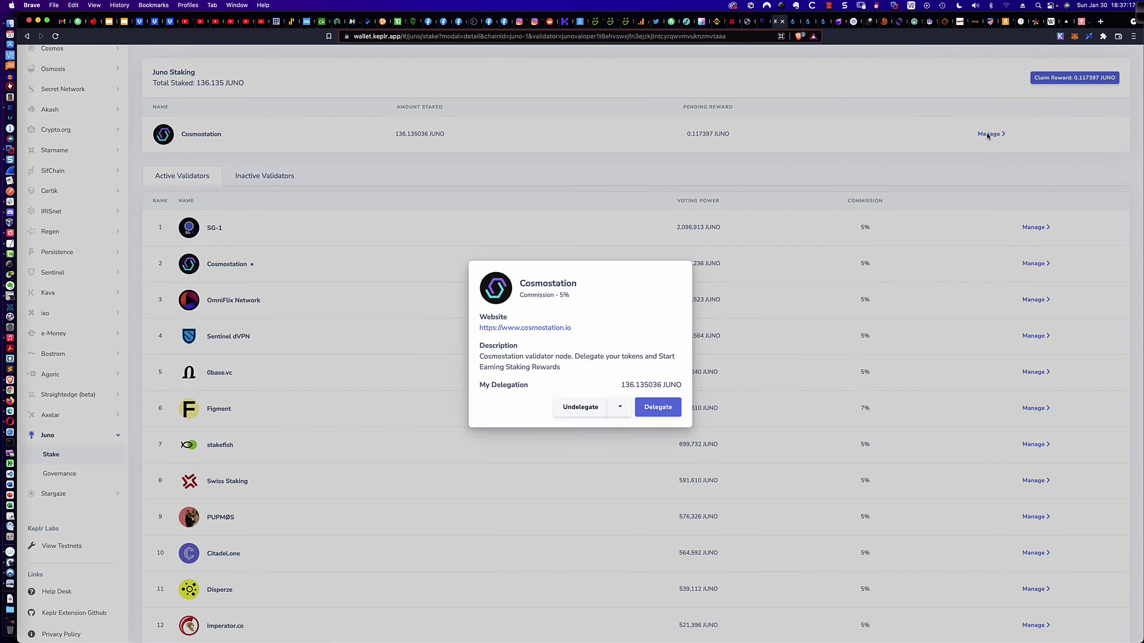
left_click(655, 408)
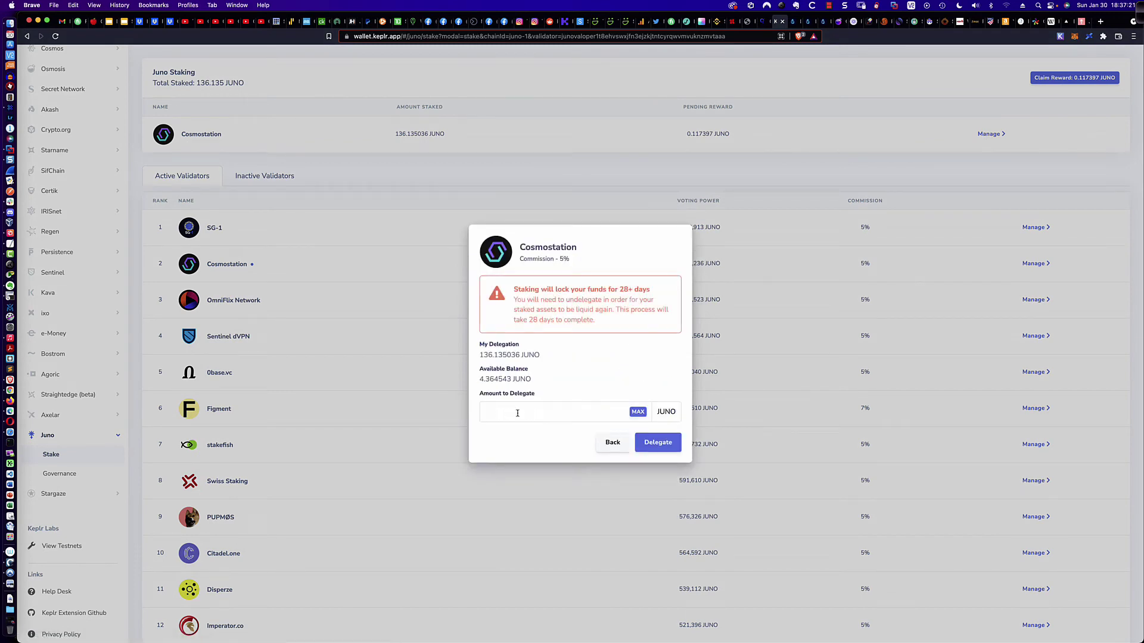
left_click(638, 414)
Back in Cosmostation's details, close the Redelegate dropdown and open the Delegate form
left_click(613, 444)
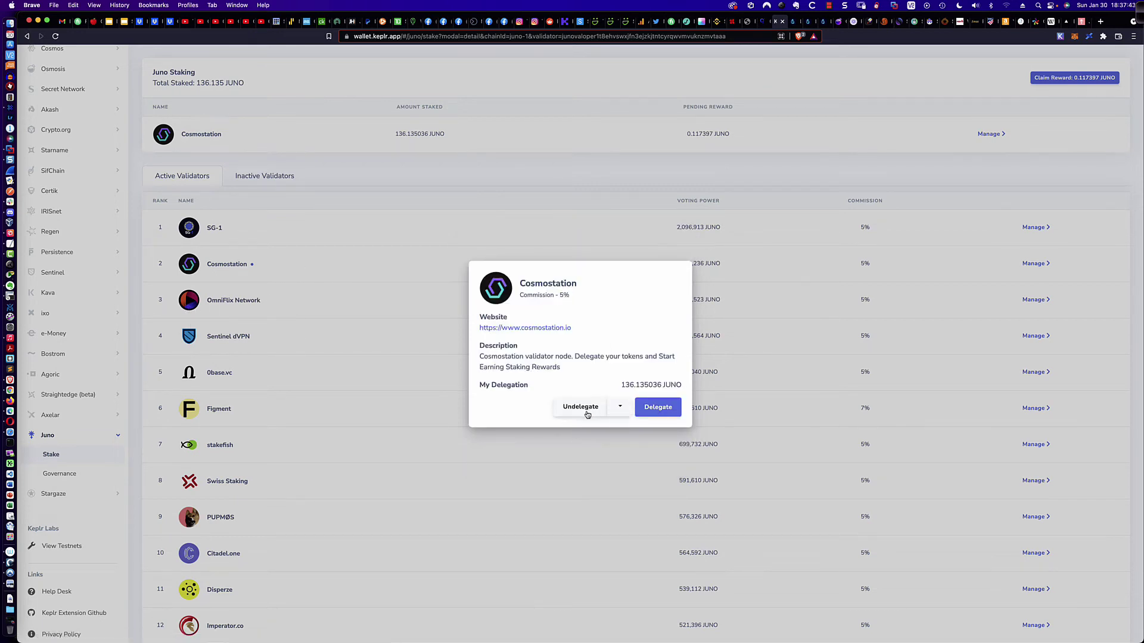
left_click(620, 408)
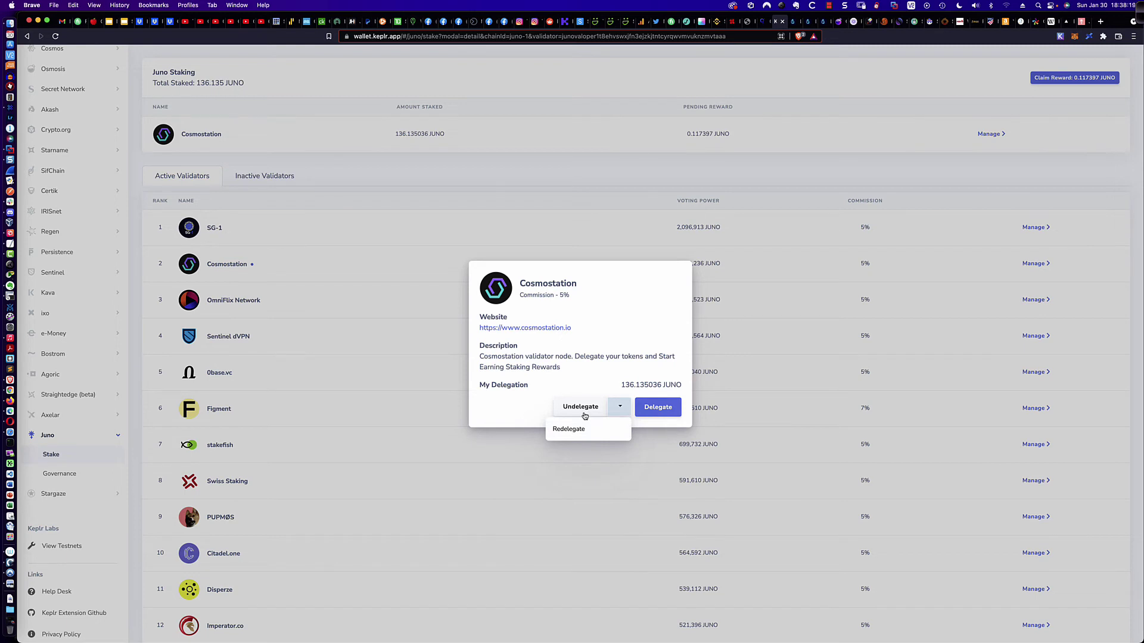
left_click(621, 408)
left_click(528, 409)
left_click(658, 408)
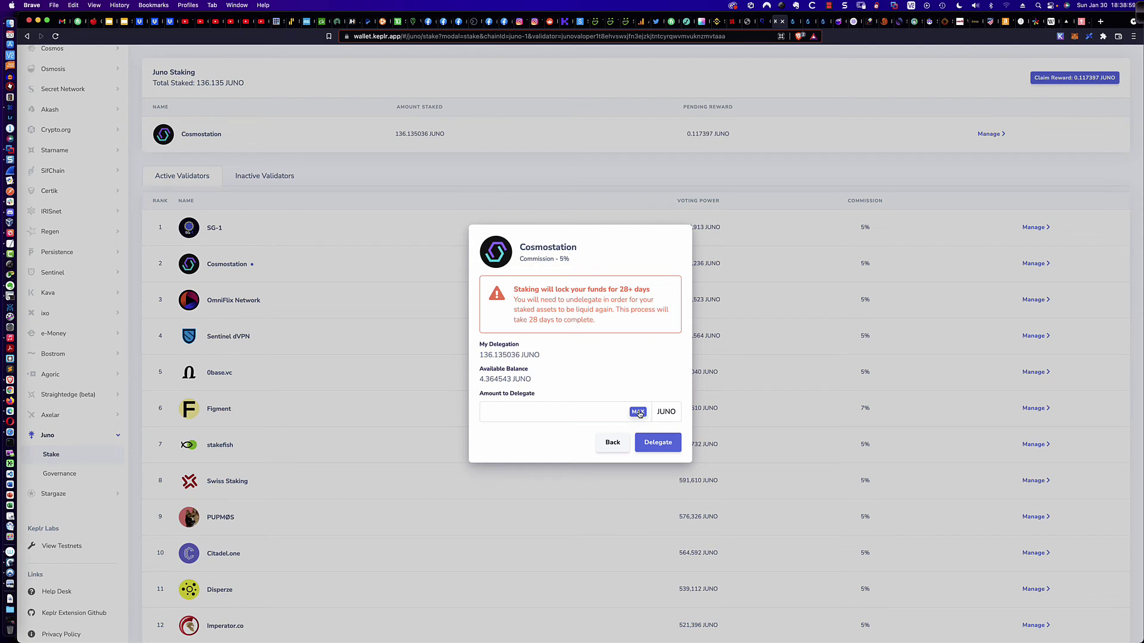
Delegate the maximum 4.358293 JUNO to Cosmostation and approve it in Keplr
left_click(639, 413)
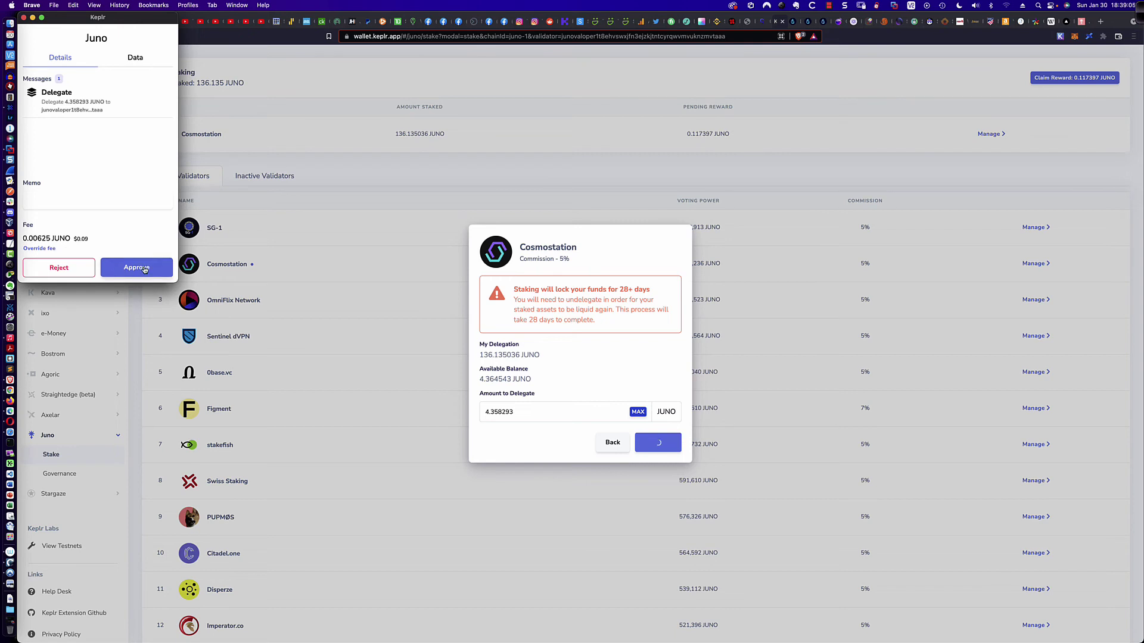
left_click(144, 268)
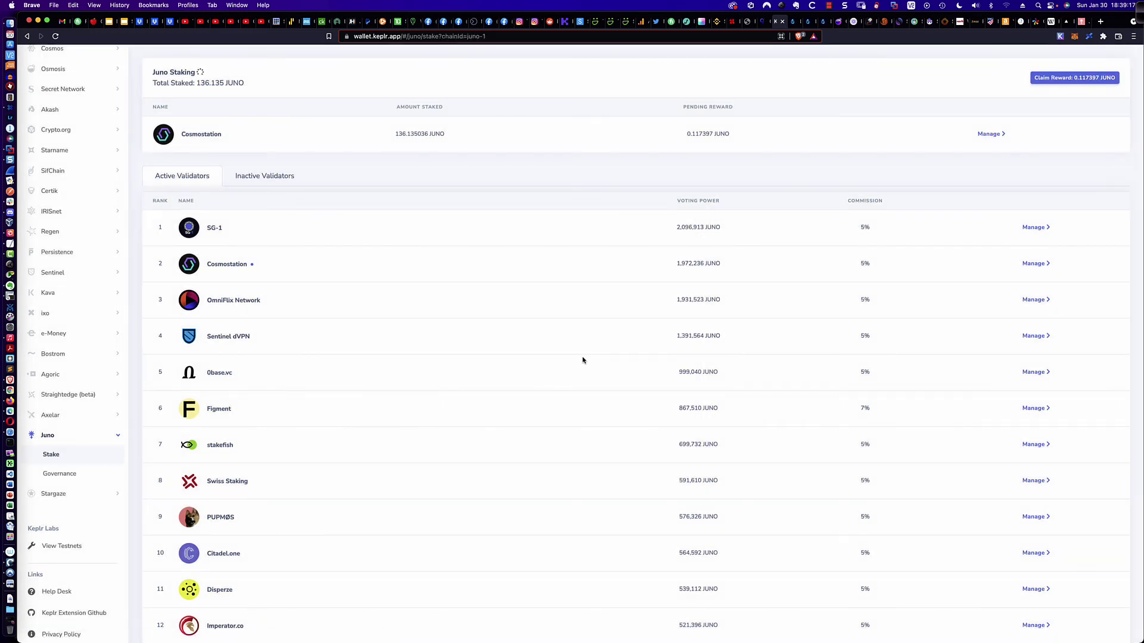
Verify 140.4933 JUNO staked, reloading until the pending reward shows 0.000106 JUNO
left_click_drag(196, 83, 252, 85)
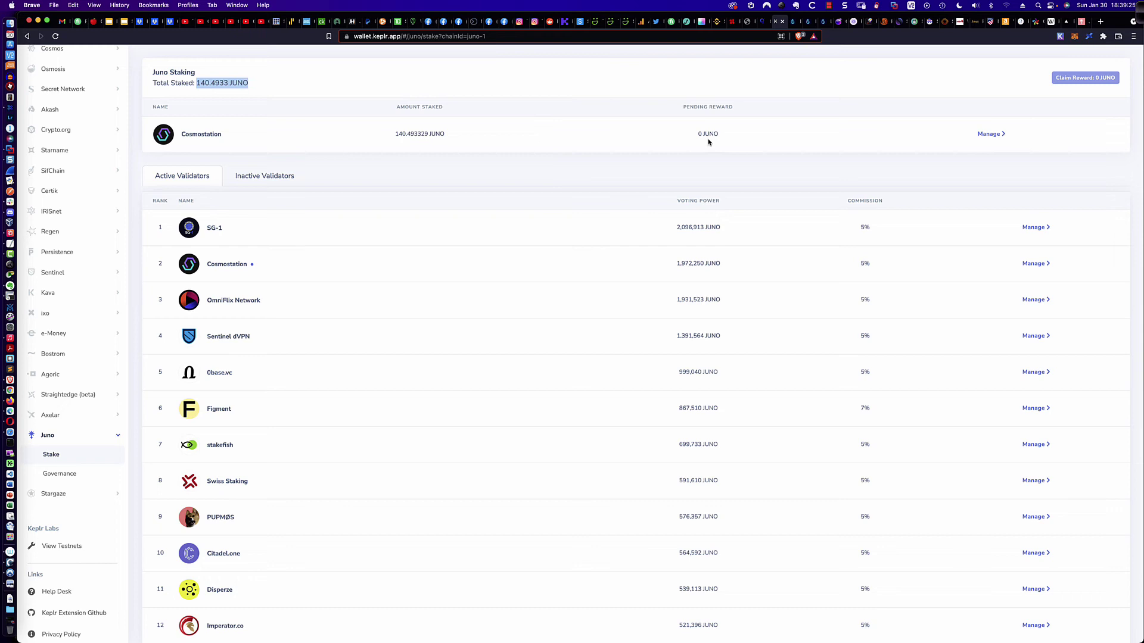
left_click_drag(720, 135, 696, 134)
left_click(724, 138)
left_click(55, 36)
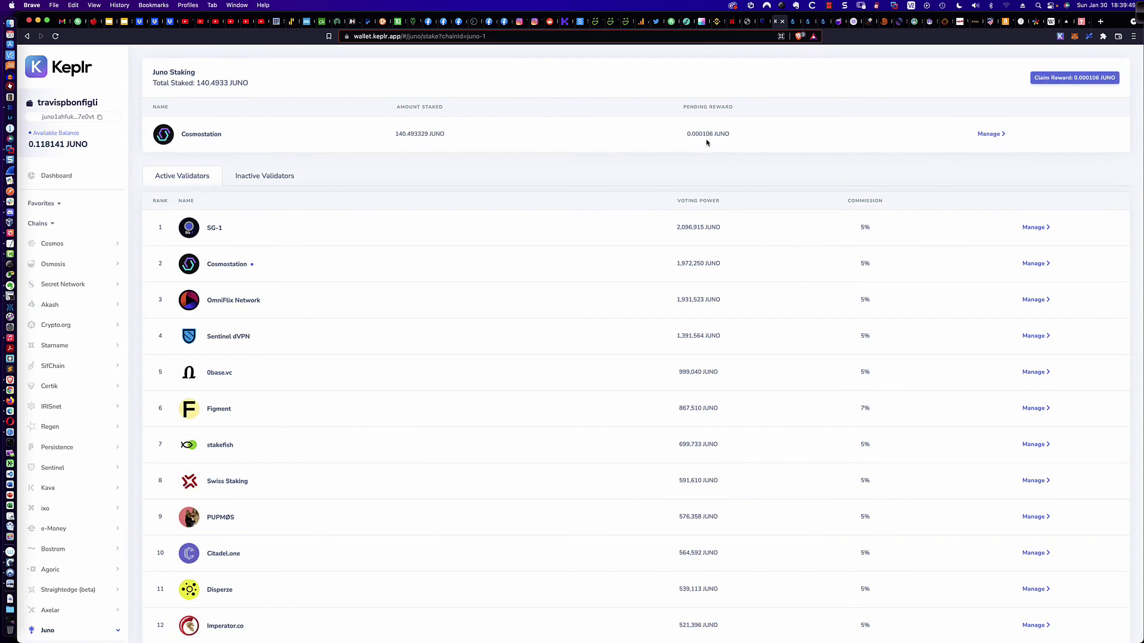
left_click_drag(731, 135, 685, 136)
Confirm the 0.118141 JUNO available balance in Keplr, then return to Osmosis assets
left_click(1059, 38)
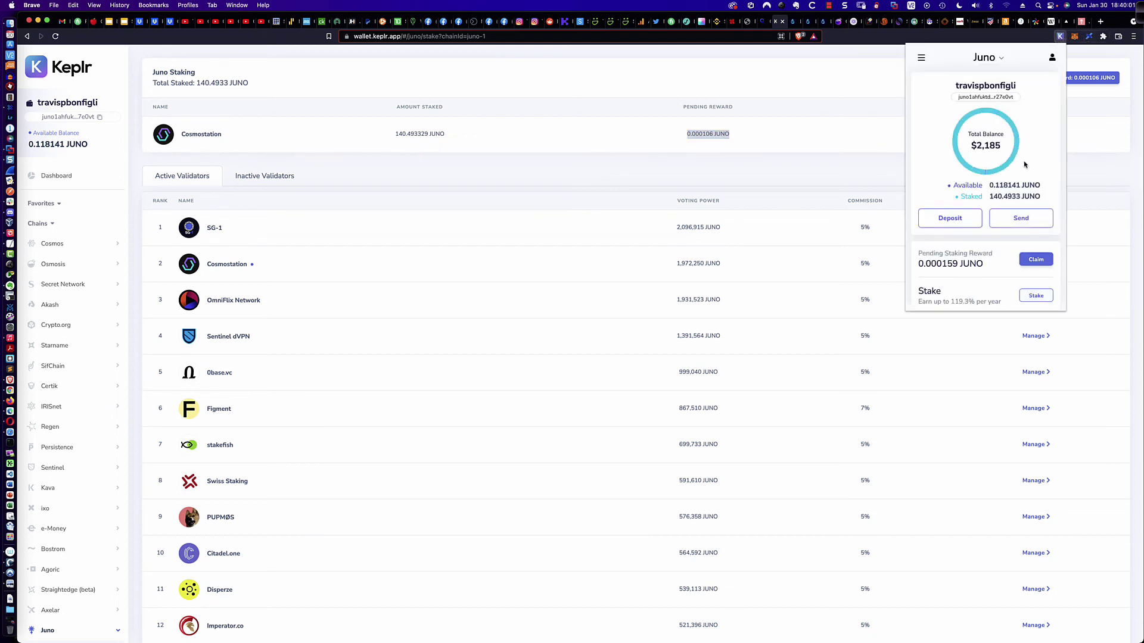
left_click_drag(987, 186, 1039, 185)
left_click(924, 187)
key("Escape")
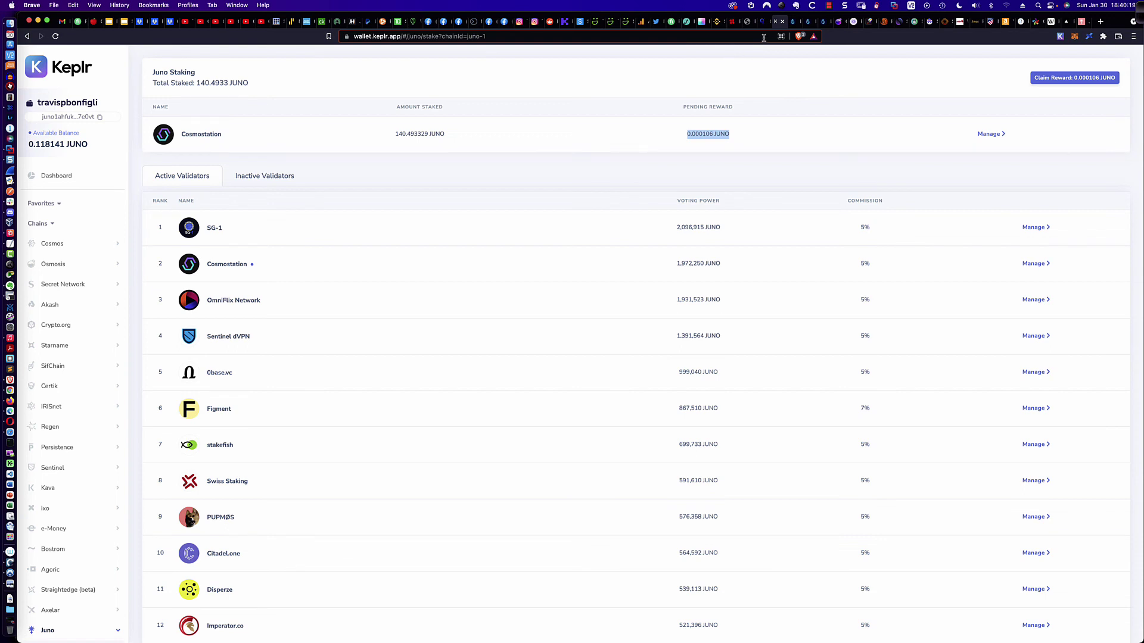
left_click(841, 20)
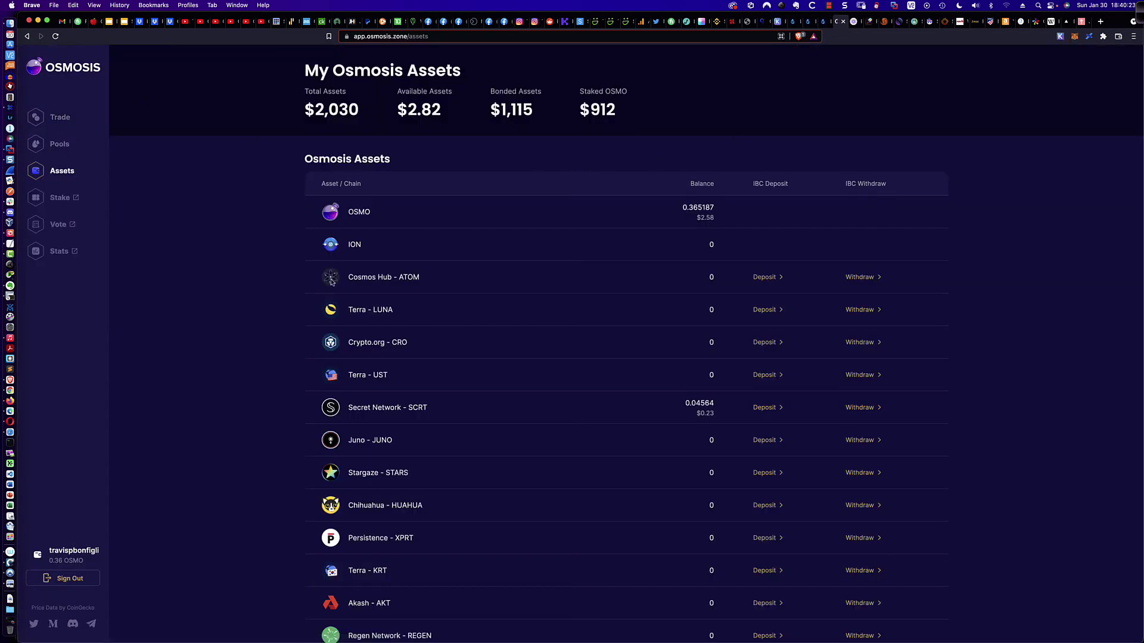
left_click(770, 442)
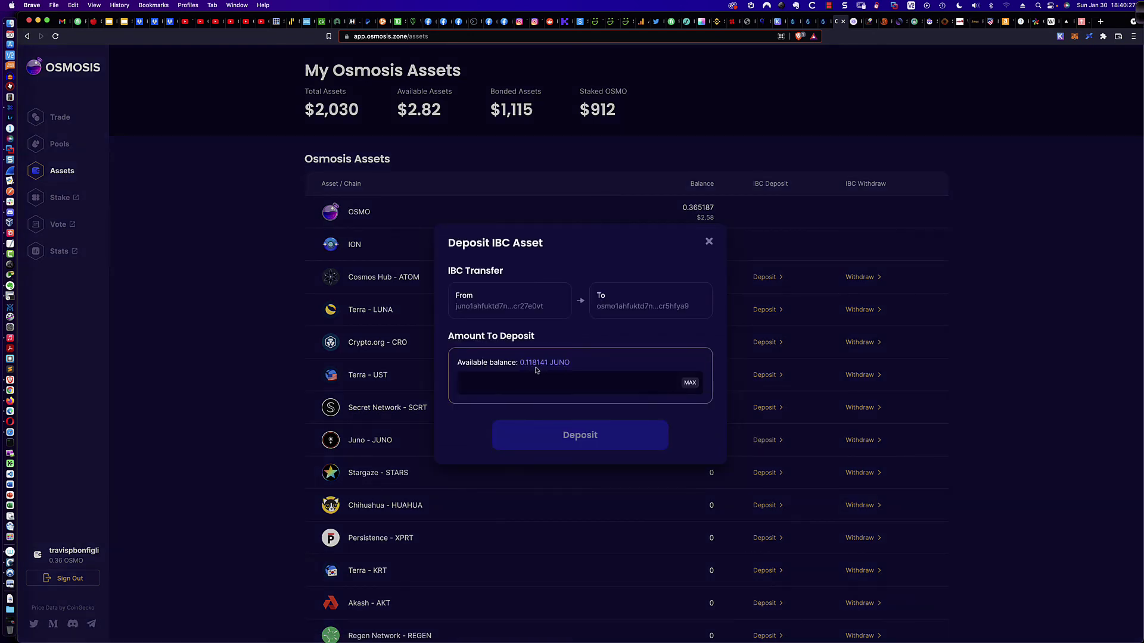
left_click_drag(579, 367, 522, 363)
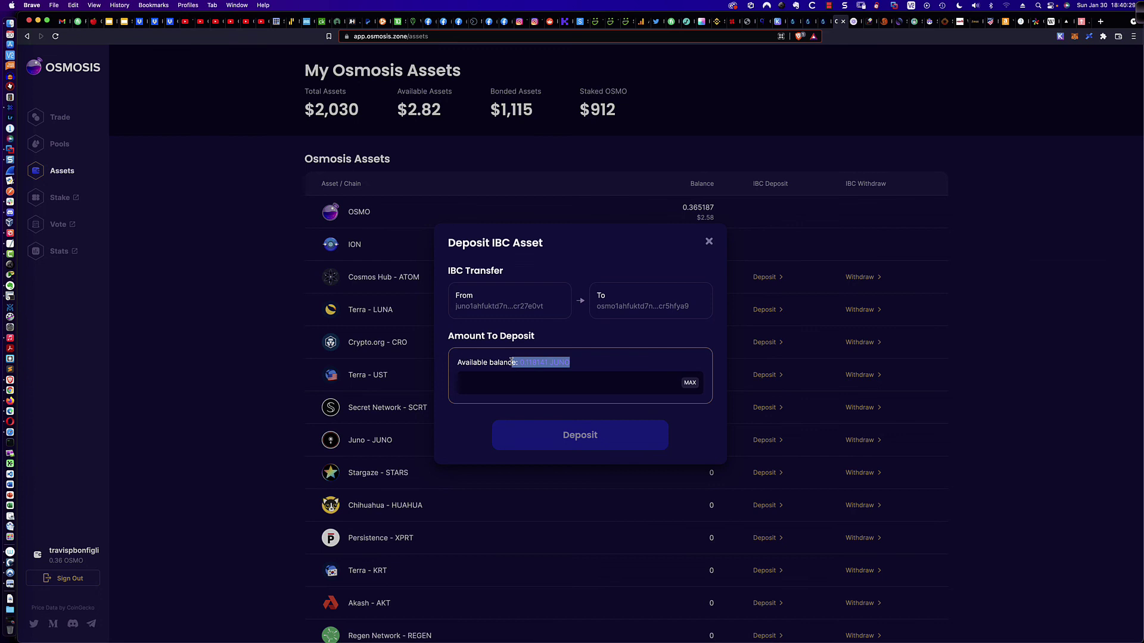
left_click(589, 368)
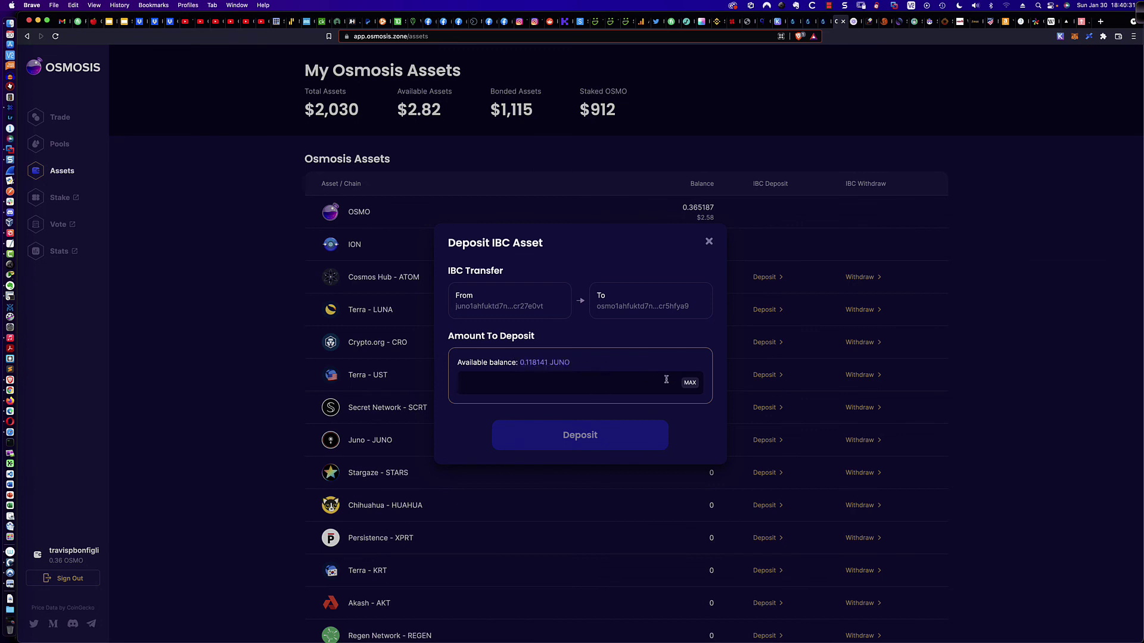
left_click(709, 243)
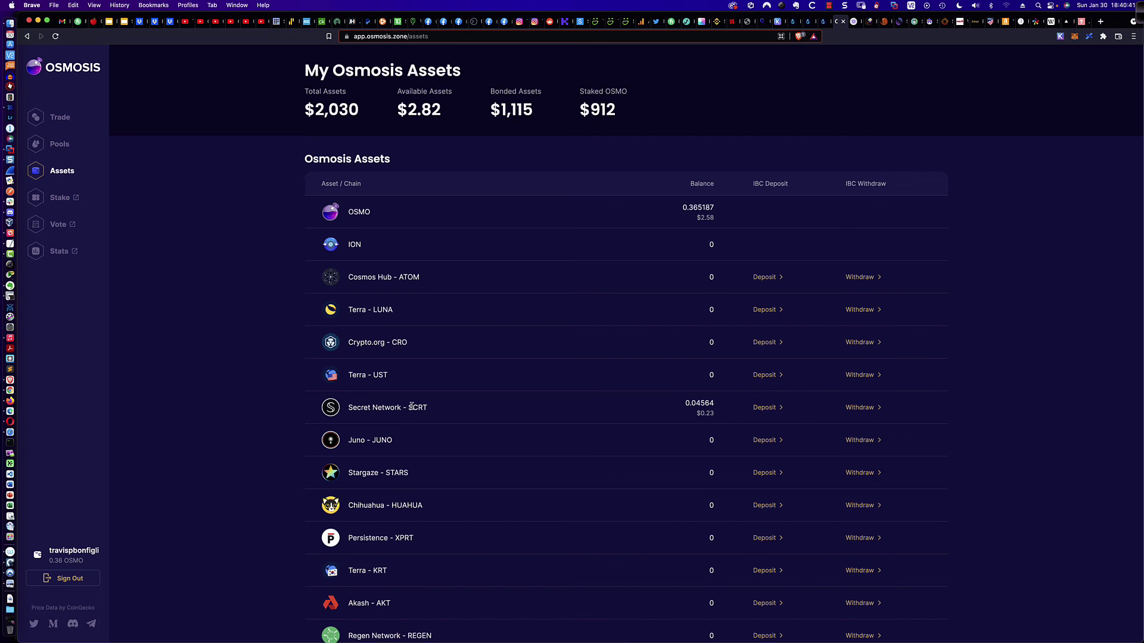
scroll(420, 408, "down", 4)
scroll(420, 407, "down", 1)
scroll(420, 408, "down", 2)
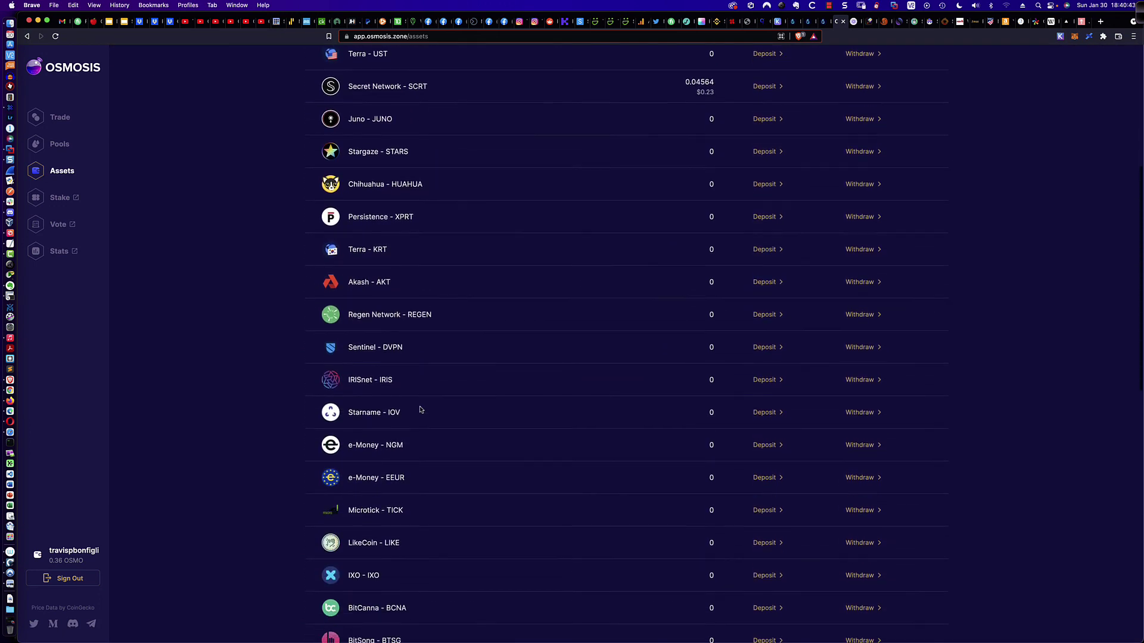
scroll(420, 409, "down", 2)
scroll(420, 409, "down", 2)
scroll(420, 409, "down", 2)
scroll(421, 409, "down", 1)
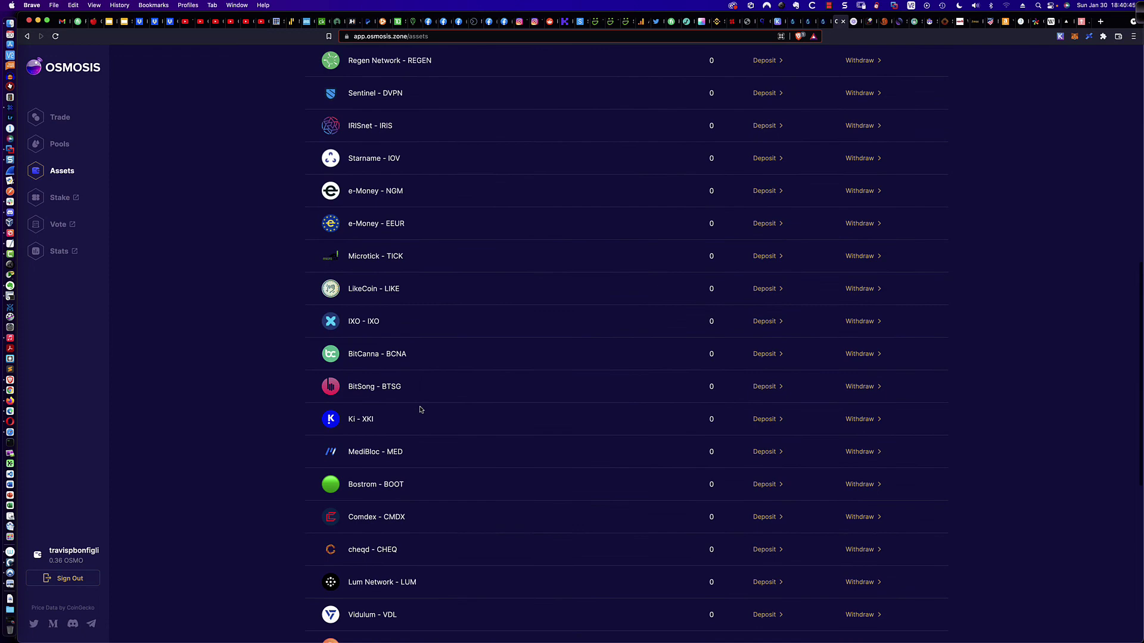
scroll(420, 410, "down", 1)
scroll(420, 409, "up", 10)
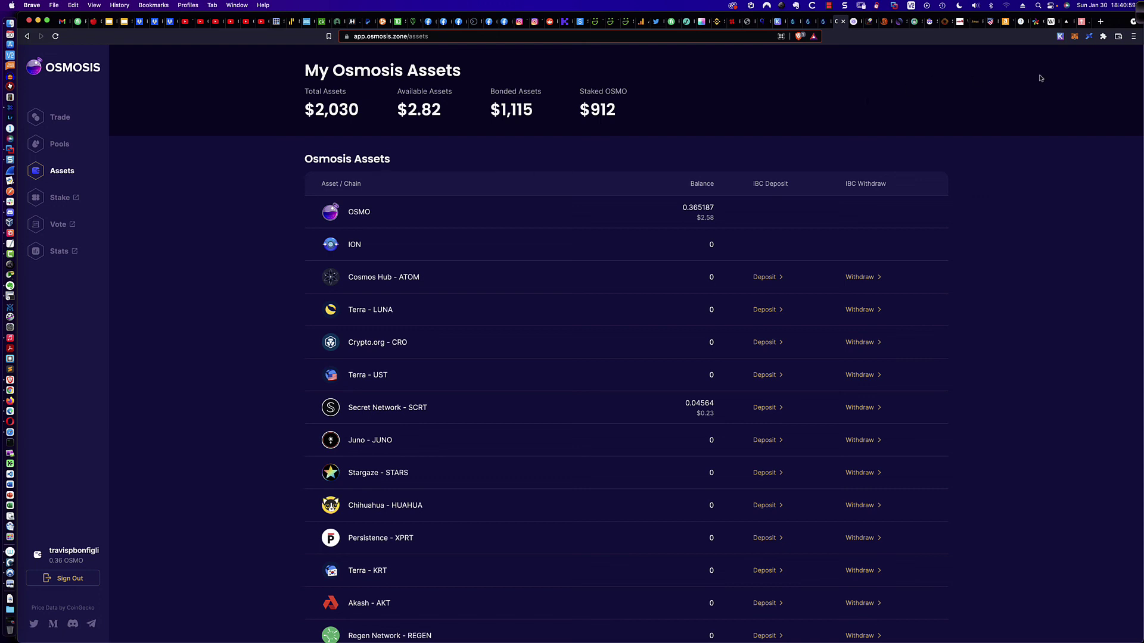
View the Juno balance in the Keplr popup, then close it
left_click(1060, 41)
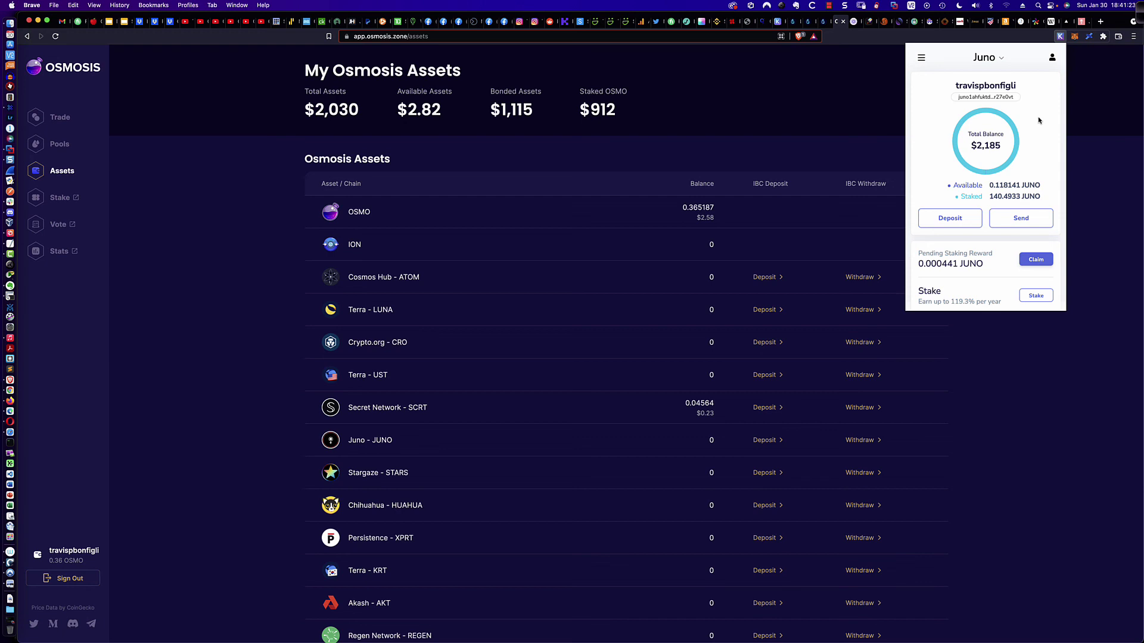
left_click(1082, 135)
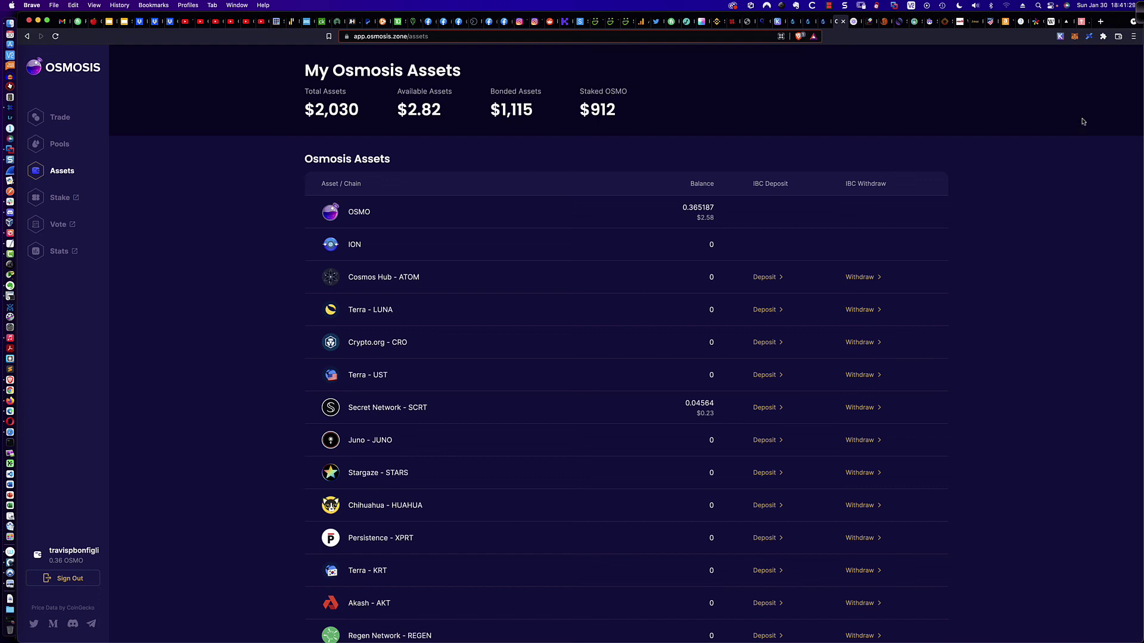
left_click(1081, 21)
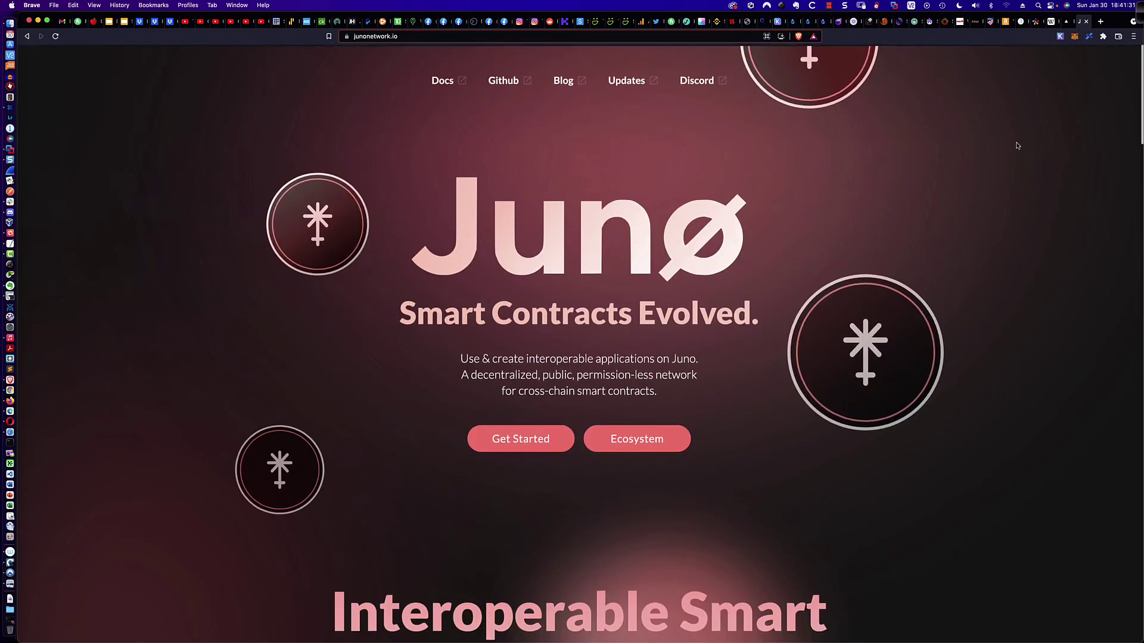